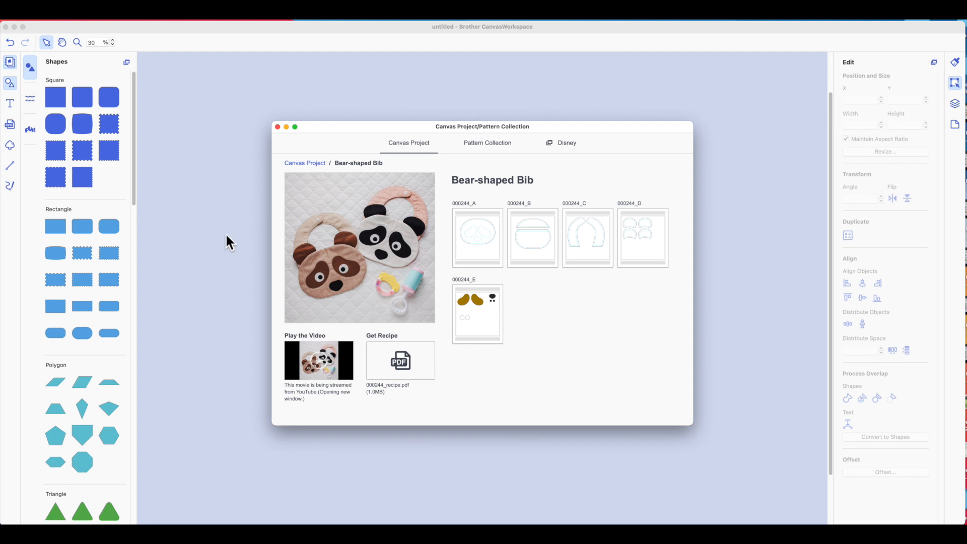
- Add patterns 000244_A, 000244_D and 000244_E from the Bear-shaped Bib project to the mat and close the project collection
{"action": "left_click_drag", "start_coordinate": [364, 129], "coordinate": [642, 136]}
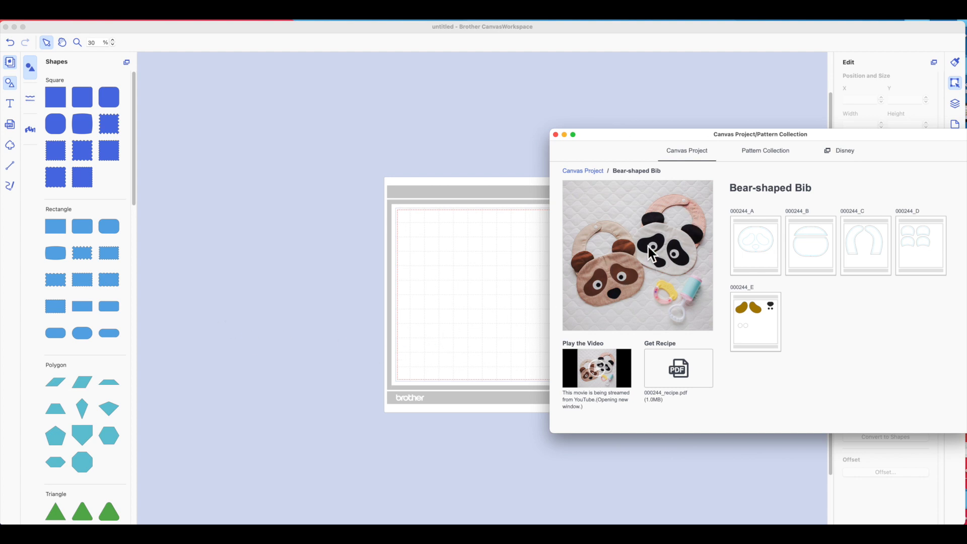
{"action": "left_click", "coordinate": [754, 252]}
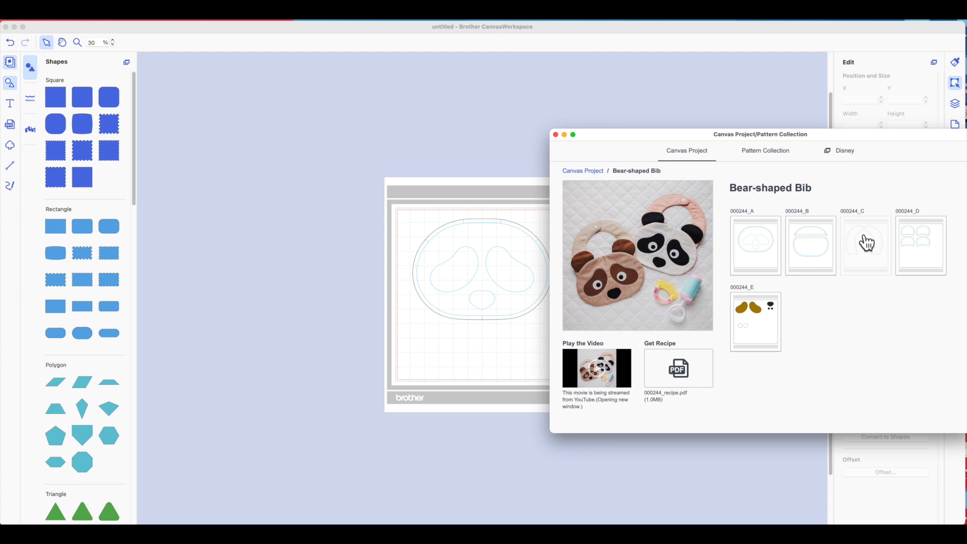
{"action": "left_click", "coordinate": [909, 242]}
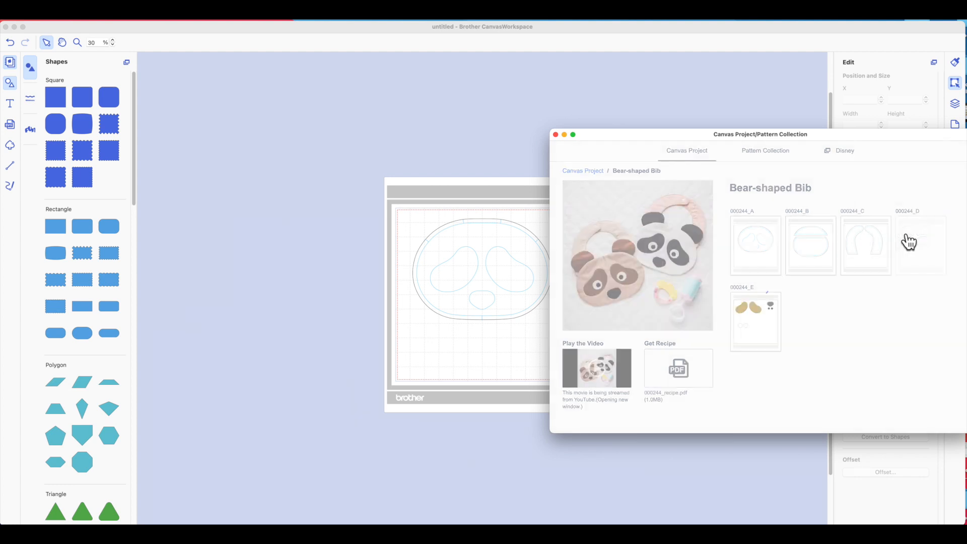
{"action": "left_click", "coordinate": [761, 312]}
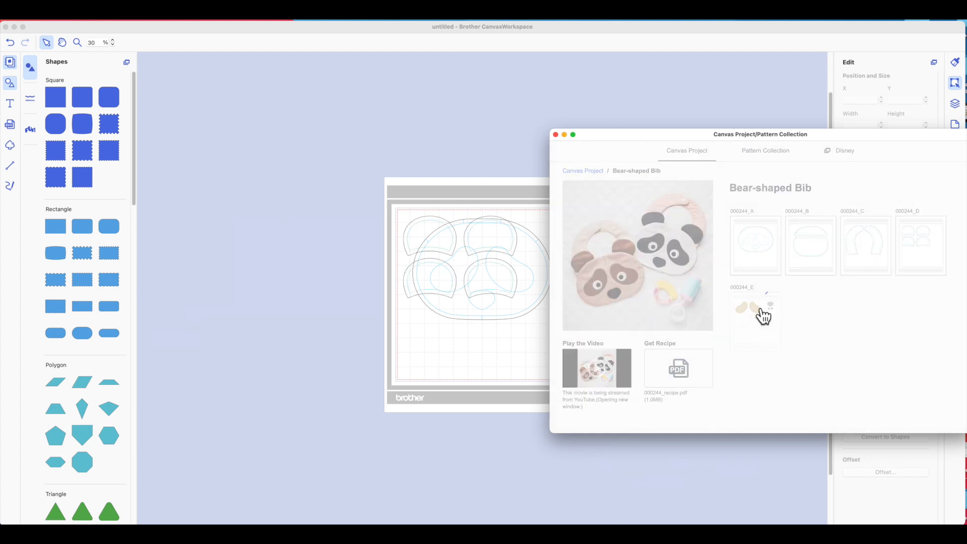
{"action": "left_click", "coordinate": [556, 135]}
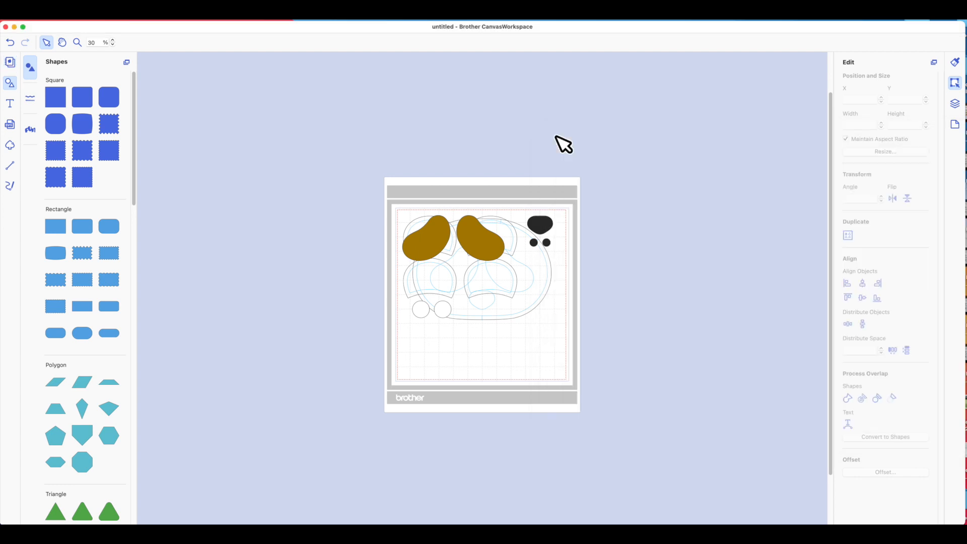
- Move the brown eye patches off the mat and delete two of the four ear pieces
{"action": "left_click_drag", "start_coordinate": [478, 245], "coordinate": [358, 177]}
{"action": "left_click_drag", "start_coordinate": [398, 226], "coordinate": [264, 252]}
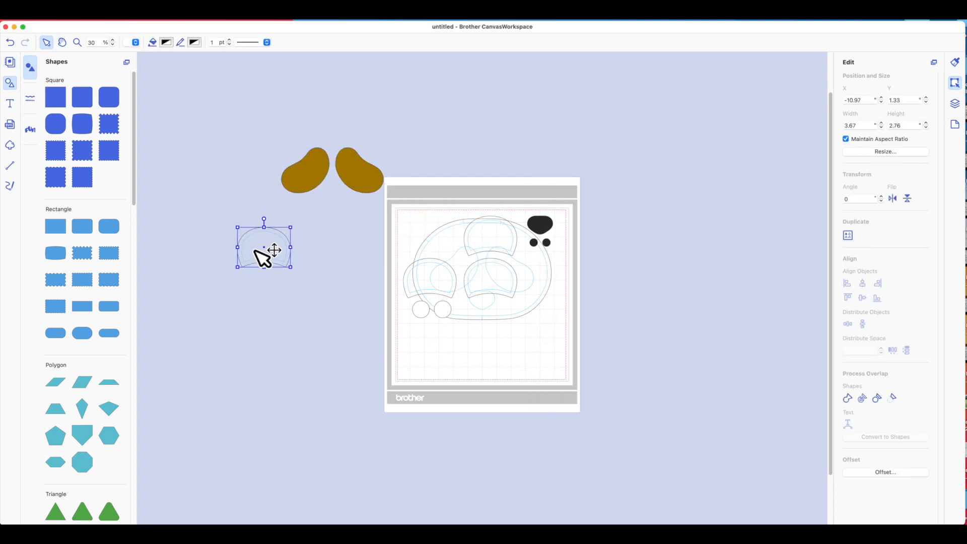
{"action": "left_click_drag", "start_coordinate": [408, 288], "coordinate": [244, 289]}
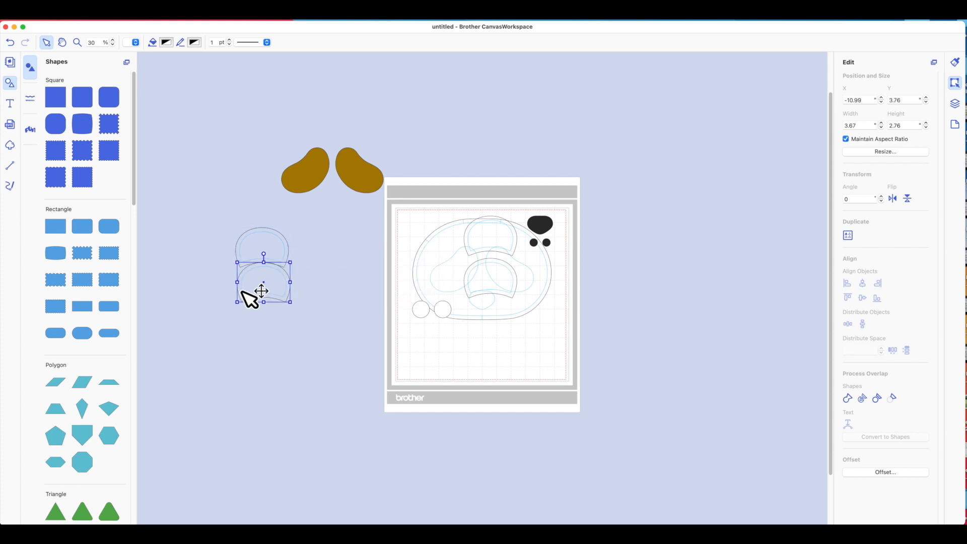
{"action": "left_click", "coordinate": [190, 204]}
{"action": "left_click_drag", "start_coordinate": [208, 233], "coordinate": [360, 335]}
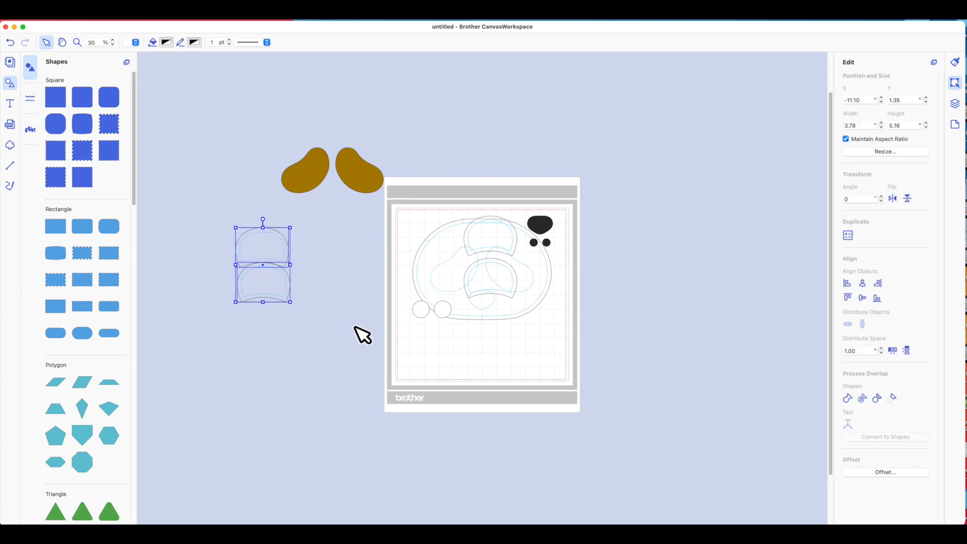
{"action": "key", "text": "Delete"}
- Move the face pattern, the black nose and the small black pupils off the mat
{"action": "left_click_drag", "start_coordinate": [457, 283], "coordinate": [257, 277]}
{"action": "left_click_drag", "start_coordinate": [543, 232], "coordinate": [431, 132]}
{"action": "left_click_drag", "start_coordinate": [547, 244], "coordinate": [434, 141]}
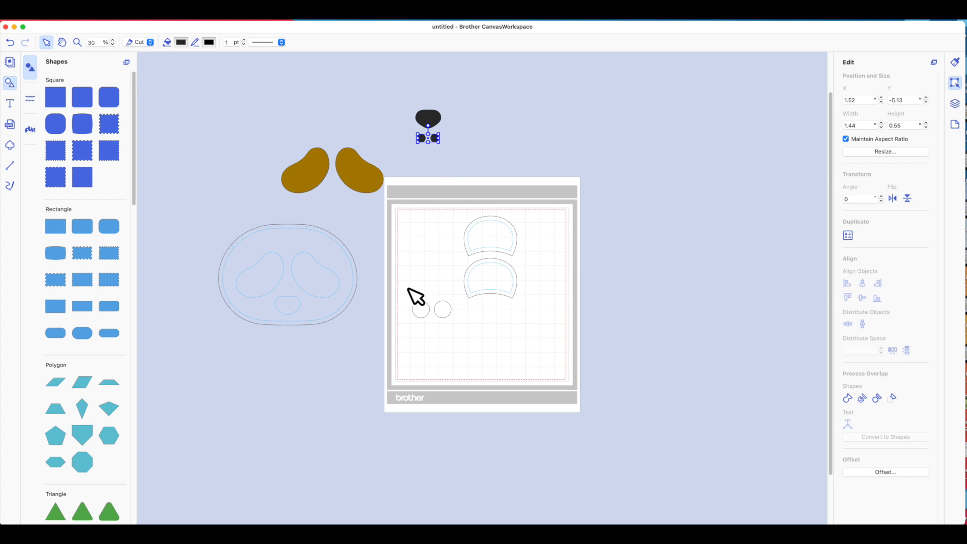
- Ungroup the face pattern, pull its outer cut outline away and delete the blue inner draw lines
{"action": "right_click", "coordinate": [328, 264]}
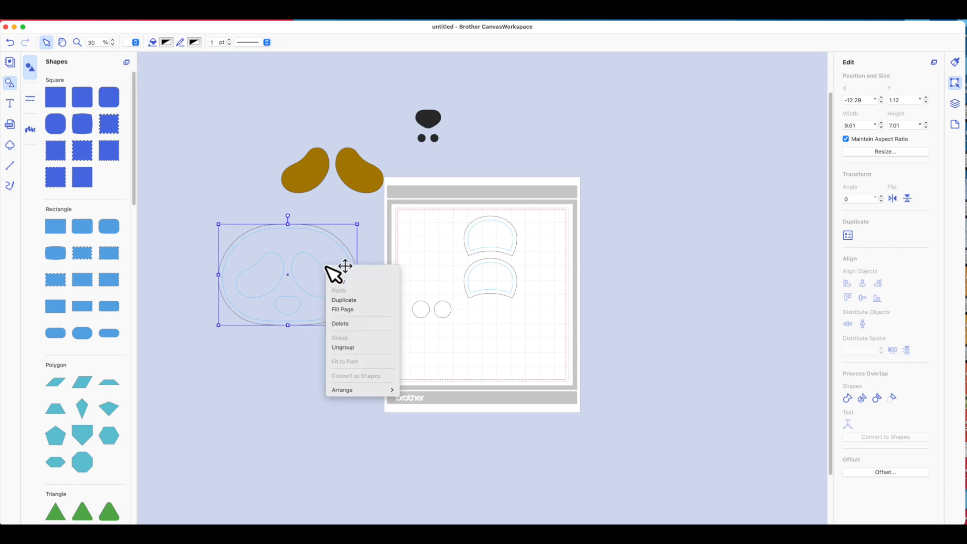
{"action": "left_click", "coordinate": [345, 347]}
{"action": "left_click", "coordinate": [313, 368]}
{"action": "left_click_drag", "start_coordinate": [301, 277], "coordinate": [307, 386]}
{"action": "left_click", "coordinate": [298, 285]}
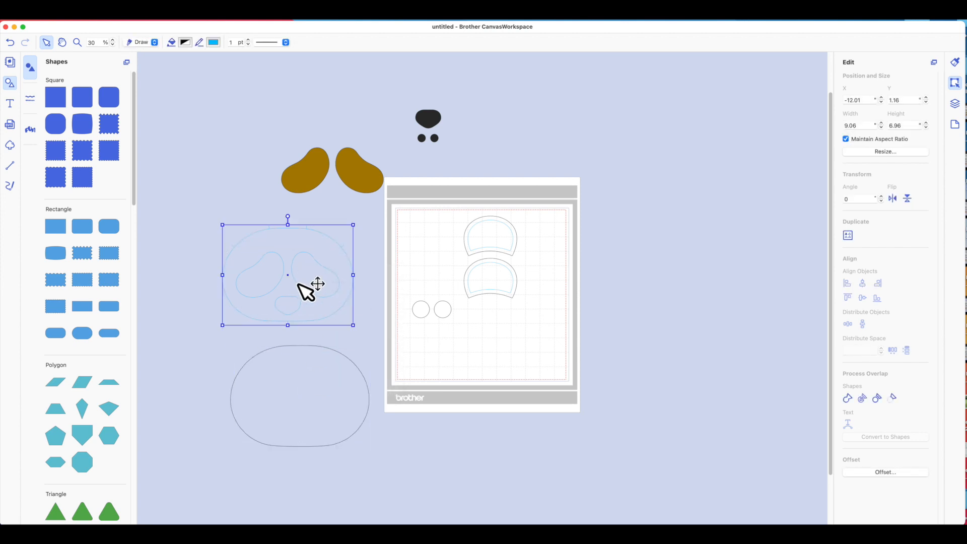
{"action": "key", "text": "Delete"}
- Ungroup the upper ear, move its outer outline aside and delete its blue inner line
{"action": "left_click", "coordinate": [497, 235]}
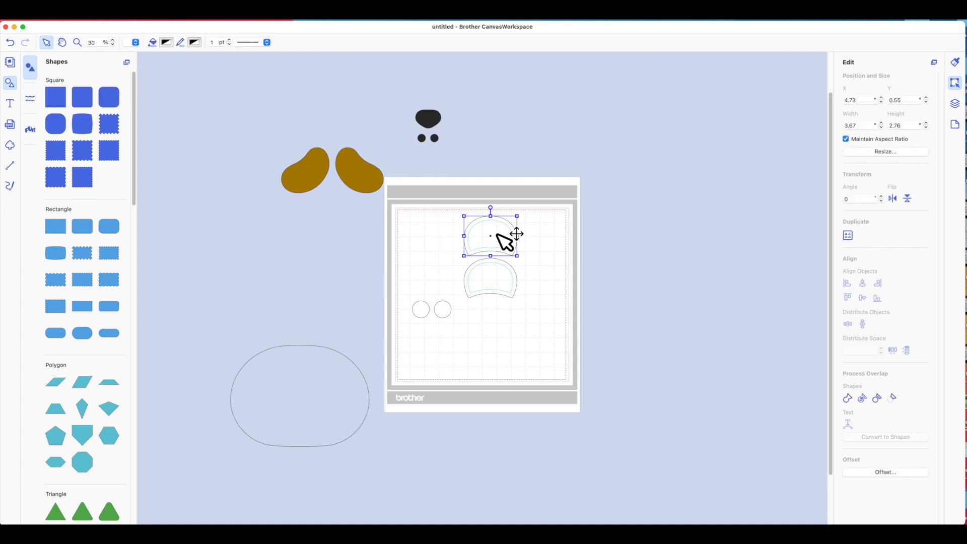
{"action": "right_click", "coordinate": [499, 236]}
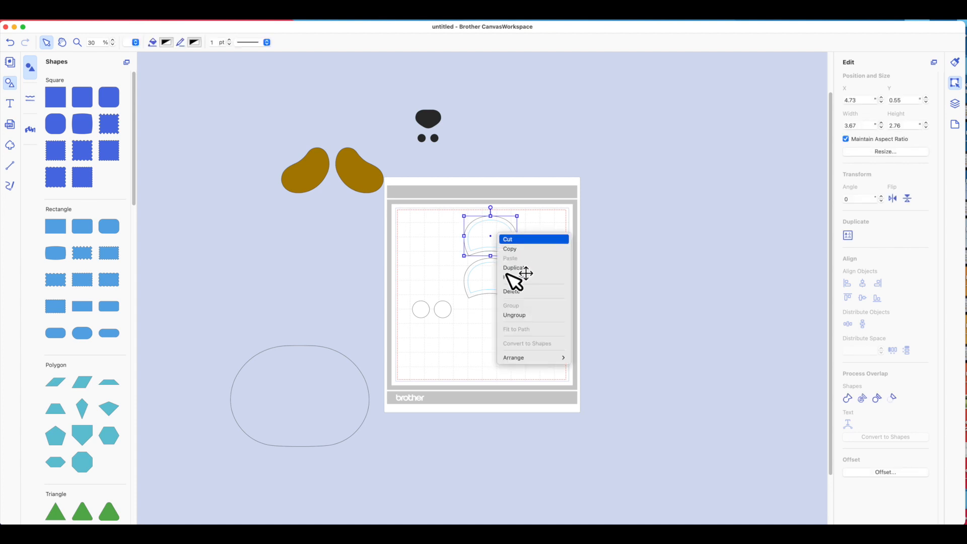
{"action": "left_click", "coordinate": [511, 315]}
{"action": "left_click_drag", "start_coordinate": [495, 243], "coordinate": [497, 244]}
{"action": "left_click_drag", "start_coordinate": [576, 241], "coordinate": [578, 242]}
{"action": "left_click", "coordinate": [488, 240]}
{"action": "key", "text": "Delete"}
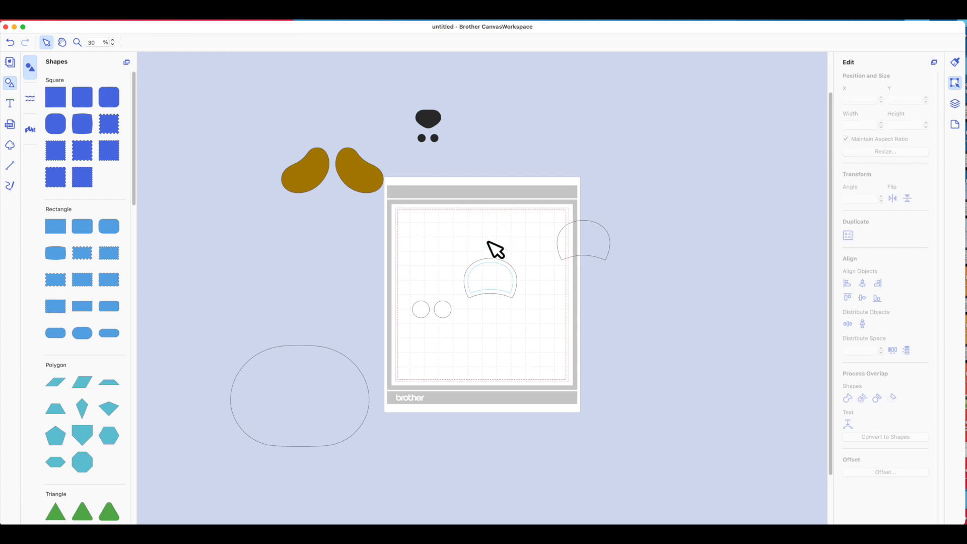
- Ungroup the remaining lower ear, move its outer outline aside and delete its blue inner line
{"action": "left_click", "coordinate": [501, 269]}
{"action": "right_click", "coordinate": [497, 270]}
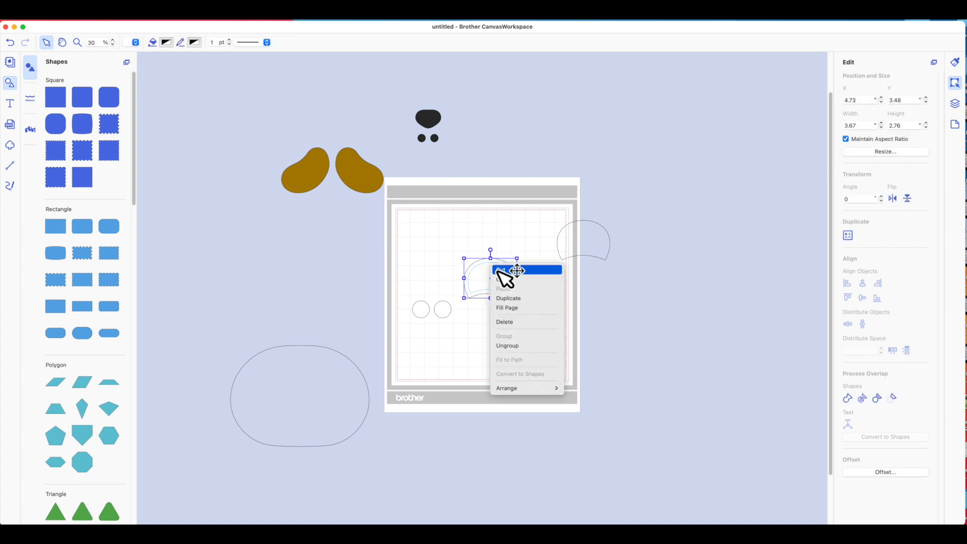
{"action": "left_click", "coordinate": [512, 346]}
{"action": "left_click", "coordinate": [488, 350]}
{"action": "left_click_drag", "start_coordinate": [498, 283], "coordinate": [591, 302]}
{"action": "left_click", "coordinate": [506, 286]}
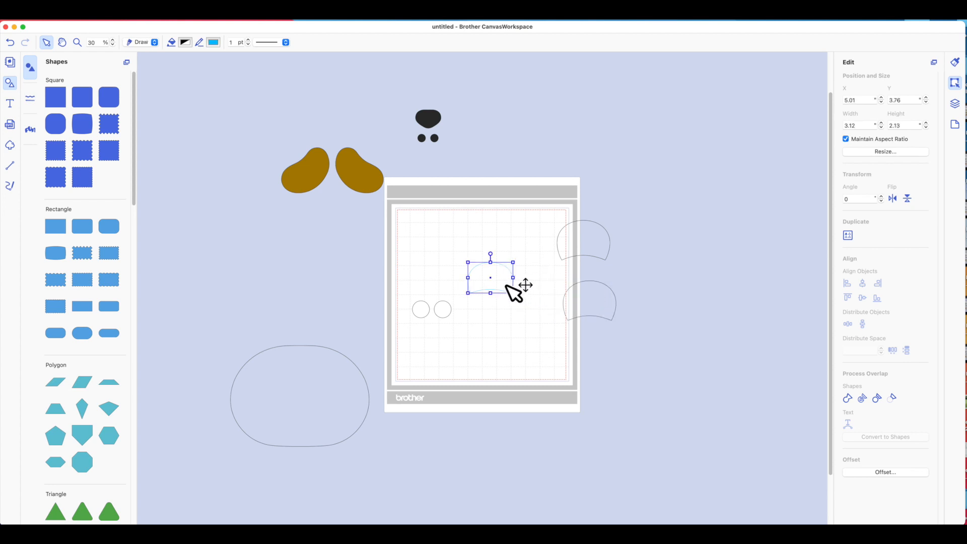
{"action": "key", "text": "Delete"}
- Move the white eye circles off the mat and place the face outline in the middle of the mat
{"action": "left_click", "coordinate": [443, 309]}
{"action": "left_click_drag", "start_coordinate": [433, 305], "coordinate": [319, 259]}
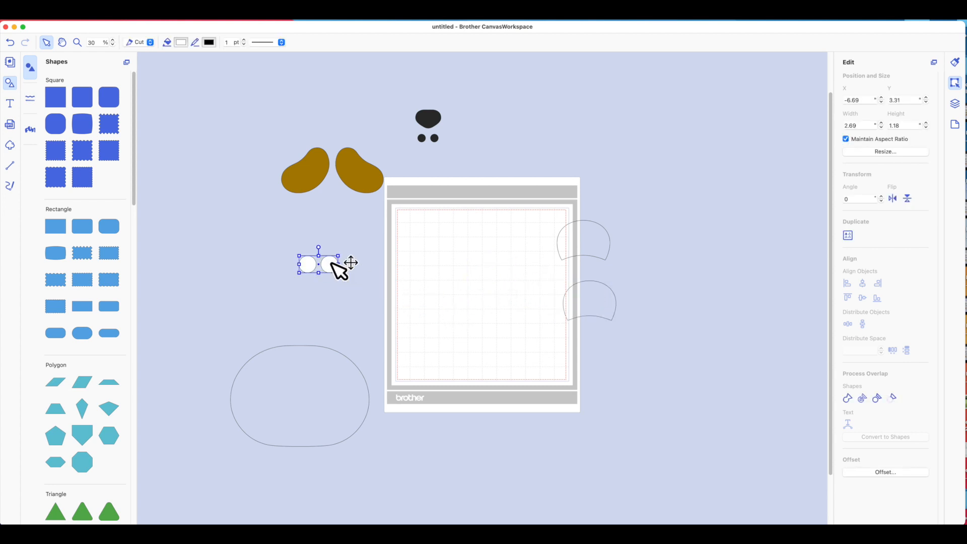
{"action": "left_click_drag", "start_coordinate": [313, 380], "coordinate": [485, 286]}
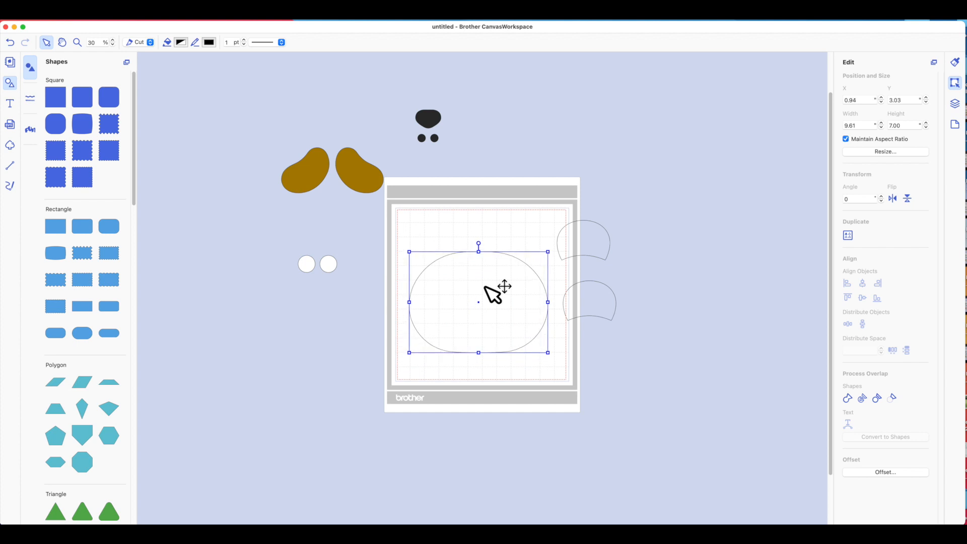
- Place the eye patches, both ears, nose, pupils and white eye circles inside the face outline
{"action": "left_click_drag", "start_coordinate": [370, 192], "coordinate": [495, 314]}
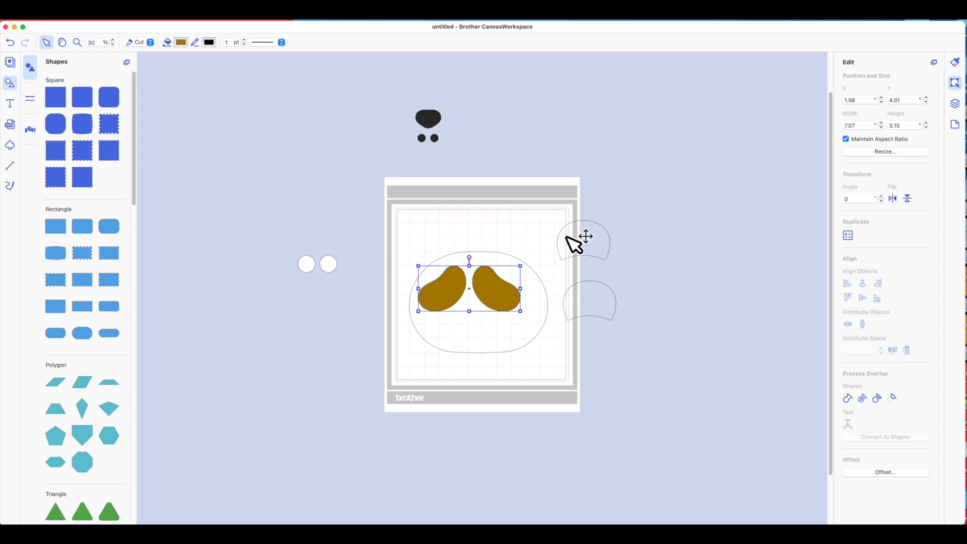
{"action": "left_click_drag", "start_coordinate": [574, 239], "coordinate": [467, 306]}
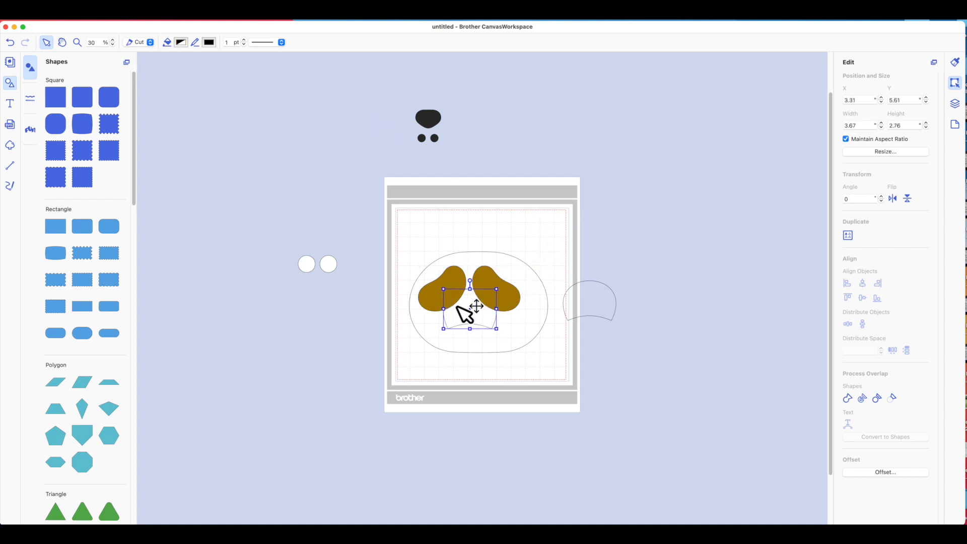
{"action": "left_click_drag", "start_coordinate": [577, 301], "coordinate": [476, 302]}
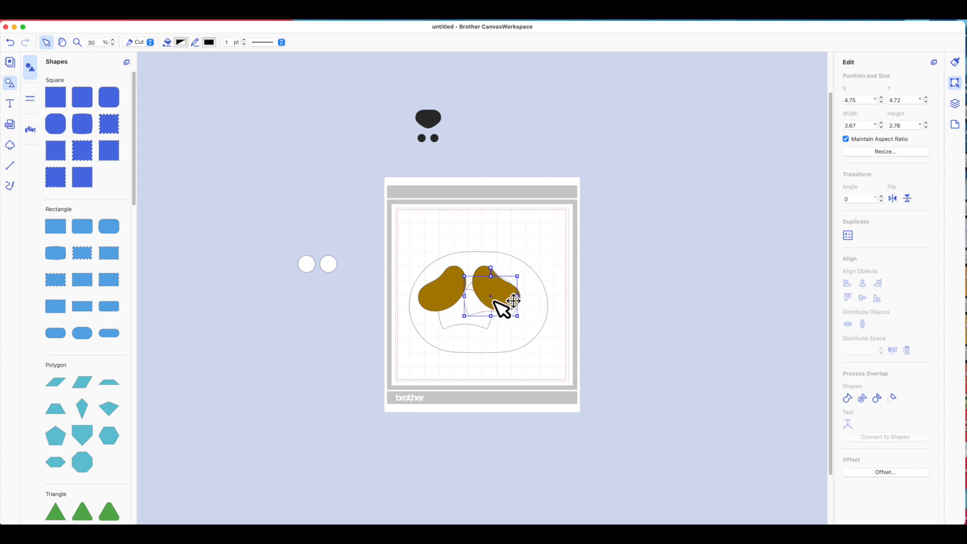
{"action": "left_click_drag", "start_coordinate": [432, 118], "coordinate": [446, 133]}
{"action": "left_click_drag", "start_coordinate": [467, 183], "coordinate": [492, 295]}
{"action": "left_click", "coordinate": [432, 136]}
{"action": "left_click_drag", "start_coordinate": [435, 149], "coordinate": [474, 297]}
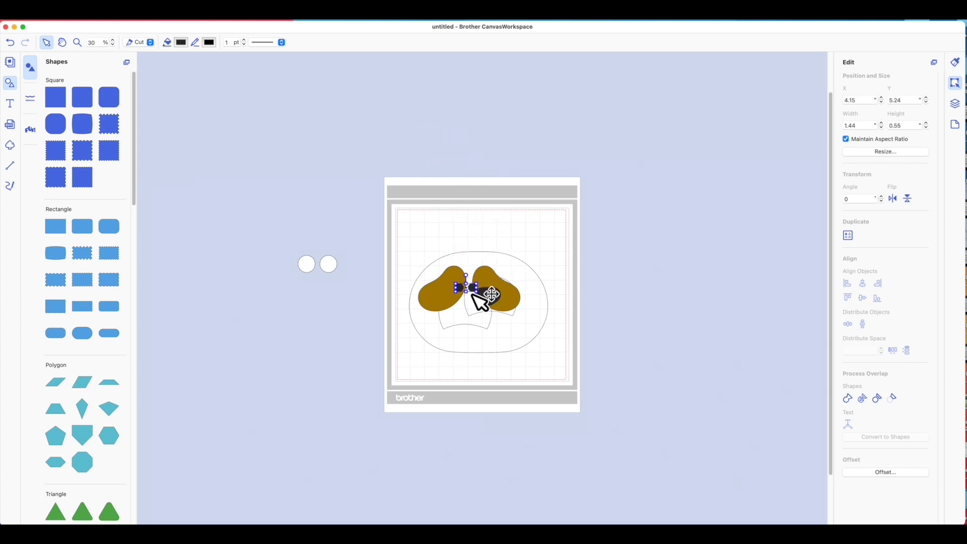
{"action": "left_click_drag", "start_coordinate": [333, 267], "coordinate": [486, 298]}
- Group all the bear pieces on the mat into one object
{"action": "left_click", "coordinate": [380, 277]}
{"action": "left_click_drag", "start_coordinate": [352, 238], "coordinate": [629, 384]}
{"action": "right_click", "coordinate": [496, 289]}
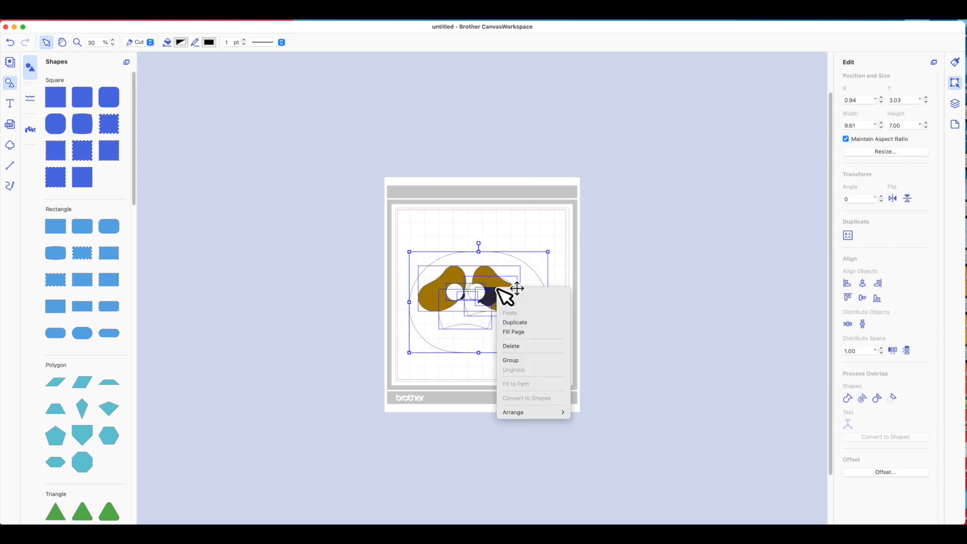
{"action": "left_click", "coordinate": [537, 360]}
{"action": "left_click", "coordinate": [605, 256]}
- Move the bear group higher on the mat and set its width to 5.00 with the aspect ratio maintained
{"action": "left_click_drag", "start_coordinate": [494, 302], "coordinate": [499, 274]}
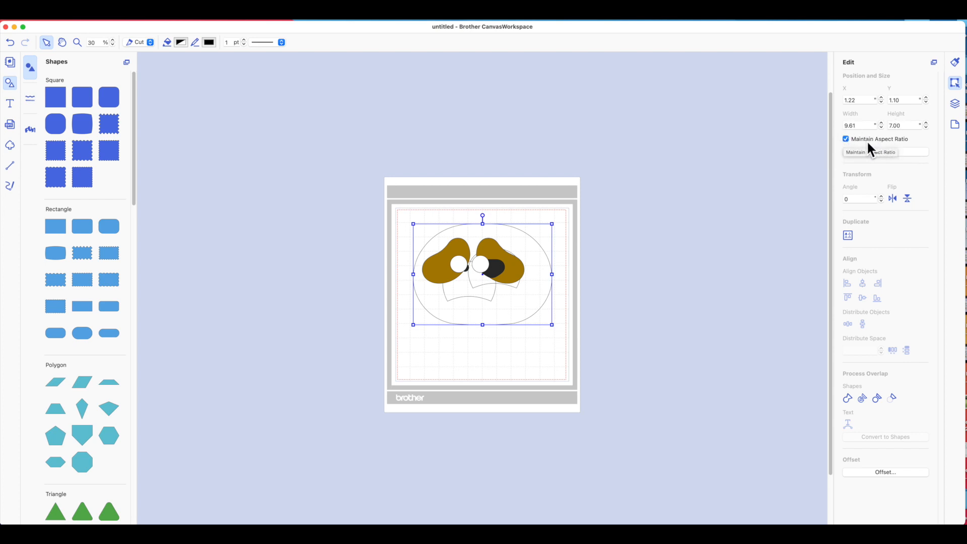
{"action": "left_click_drag", "start_coordinate": [861, 127], "coordinate": [842, 129]}
{"action": "key", "text": "Return"}
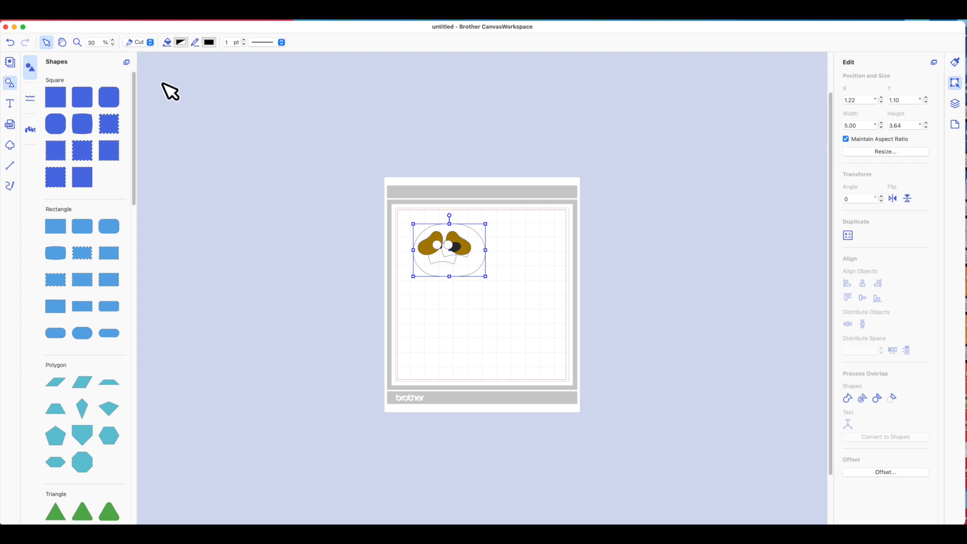
- Ungroup the resized bear and move the face outline away from the other pieces
{"action": "left_click", "coordinate": [113, 40]}
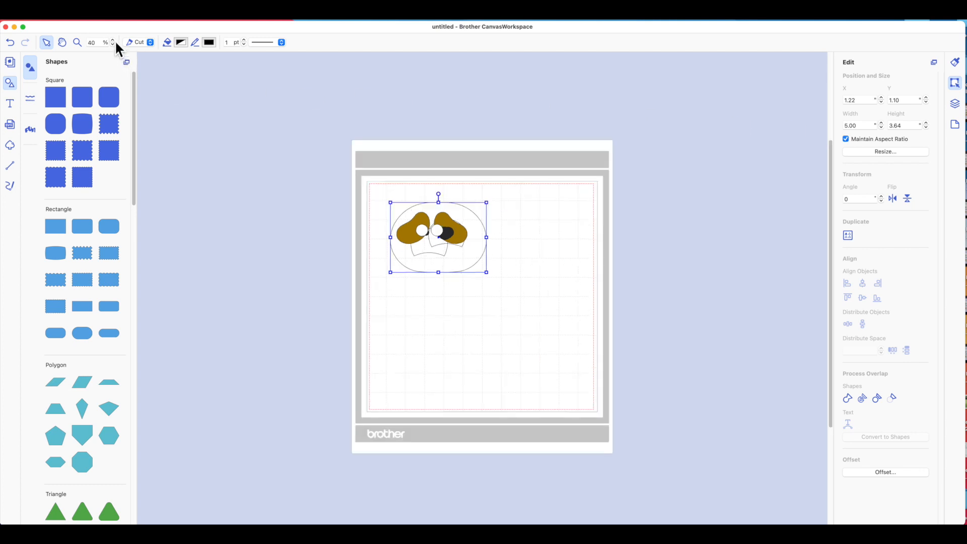
{"action": "left_click", "coordinate": [113, 39]}
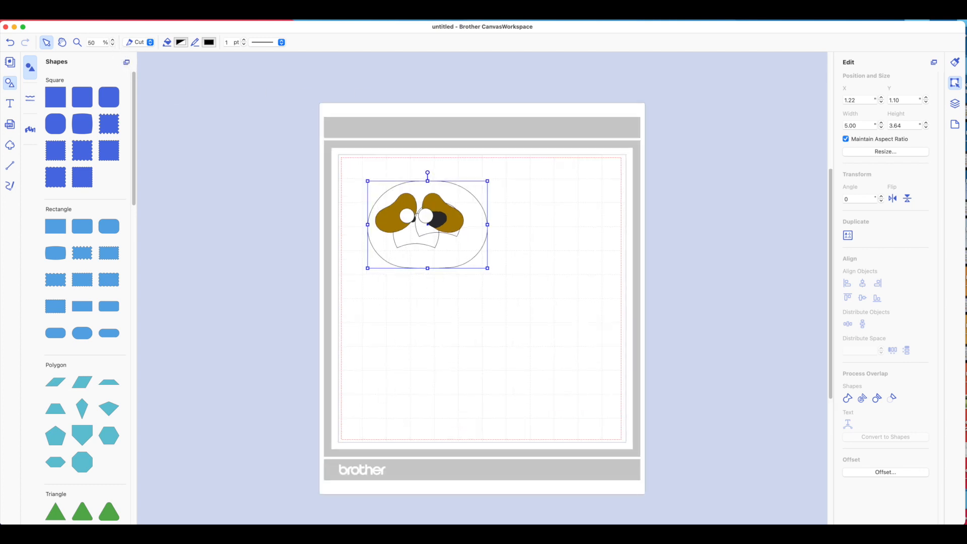
{"action": "right_click", "coordinate": [446, 248]}
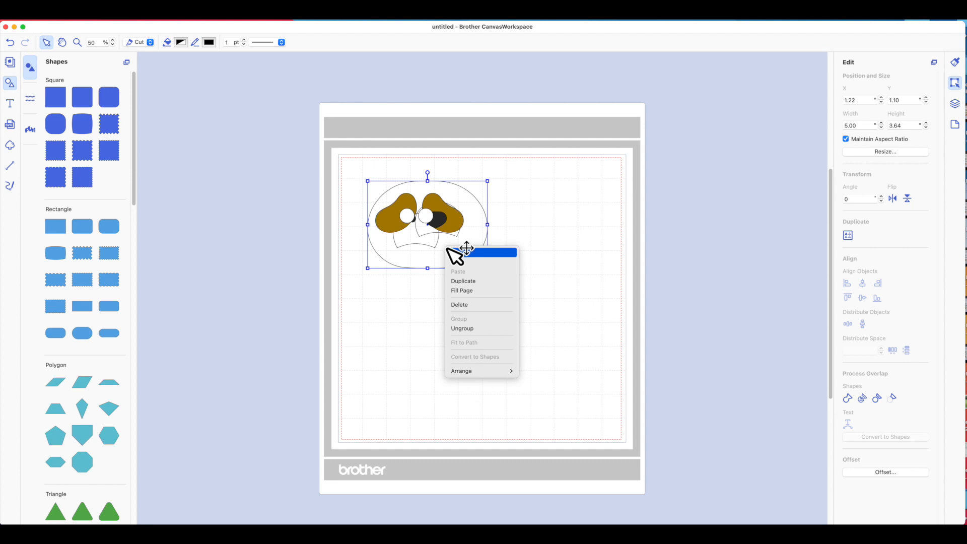
{"action": "left_click", "coordinate": [489, 327]}
{"action": "left_click", "coordinate": [521, 275]}
{"action": "left_click_drag", "start_coordinate": [449, 261], "coordinate": [568, 347]}
- Move the eye patches, both ears, white eye circles, nose and pupils off the mat's left side
{"action": "left_click", "coordinate": [382, 213]}
{"action": "left_click_drag", "start_coordinate": [242, 159], "coordinate": [244, 161]}
{"action": "left_click_drag", "start_coordinate": [398, 237], "coordinate": [255, 203]}
{"action": "left_click_drag", "start_coordinate": [423, 229], "coordinate": [251, 259]}
{"action": "left_click_drag", "start_coordinate": [406, 216], "coordinate": [250, 303]}
{"action": "left_click_drag", "start_coordinate": [458, 241], "coordinate": [255, 373]}
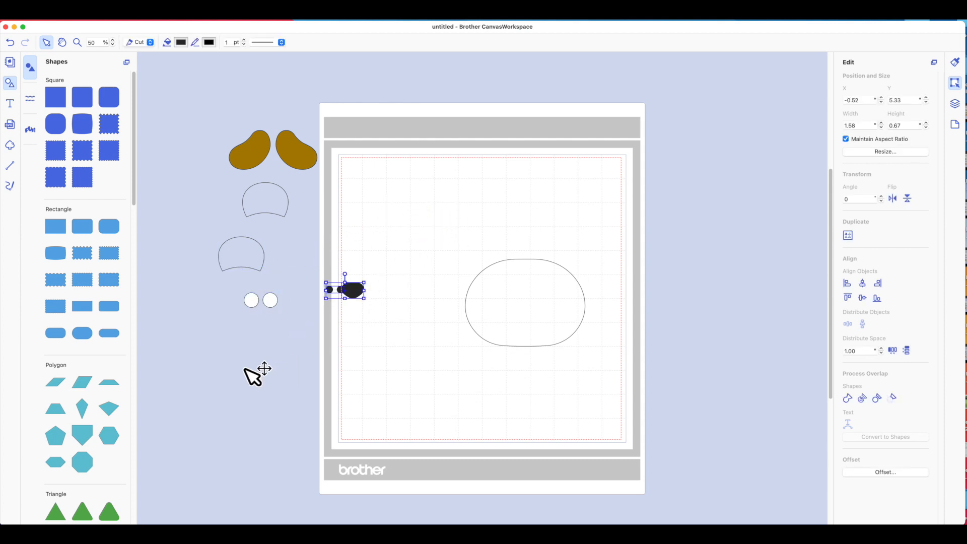
- Move the face outline to the mat's upper left area and create a 0.20 outward offset line with round corners around it
{"action": "left_click", "coordinate": [533, 283]}
{"action": "left_click_drag", "start_coordinate": [494, 264], "coordinate": [420, 210]}
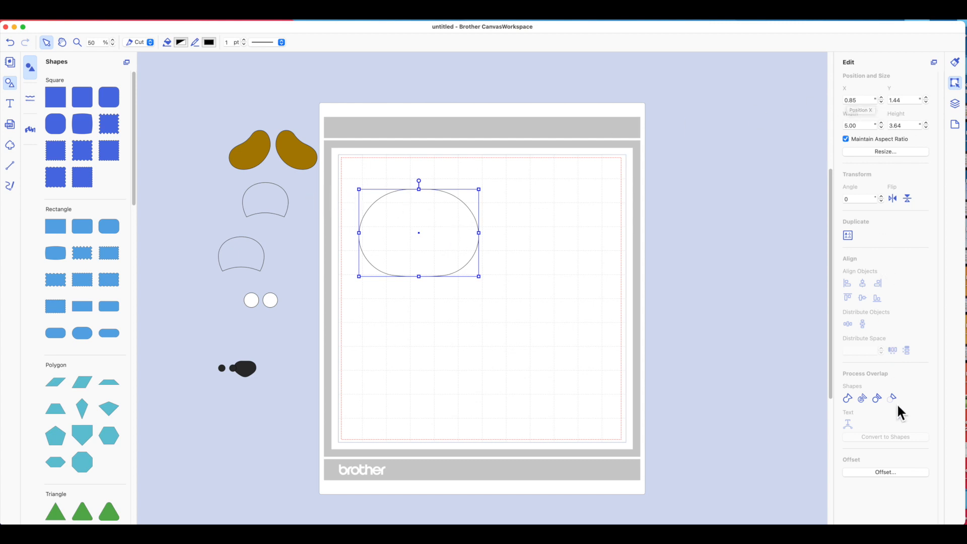
{"action": "left_click", "coordinate": [887, 472]}
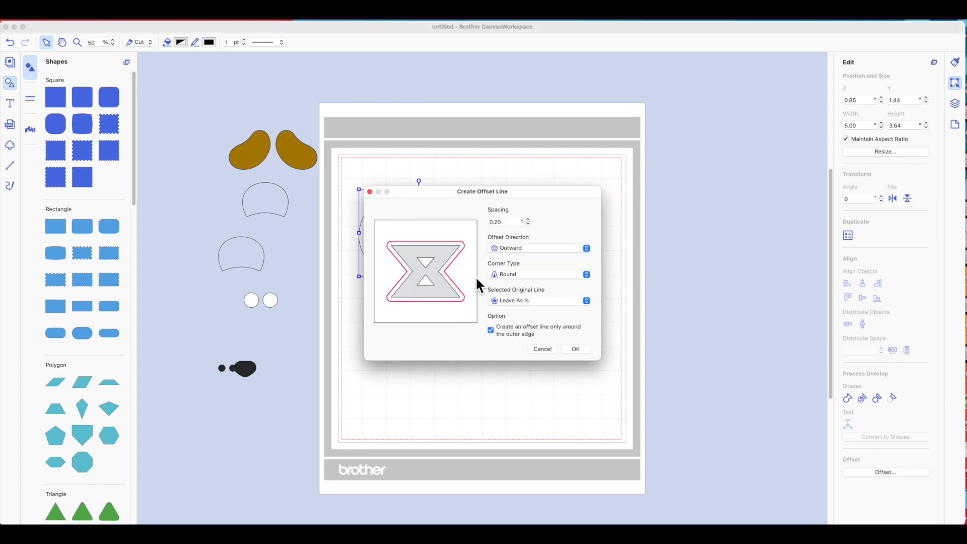
{"action": "left_click", "coordinate": [574, 349]}
{"action": "left_click", "coordinate": [418, 339]}
- Separate the offset line from the original face outline, move the original off the mat and put the offset outline in its place
{"action": "left_click_drag", "start_coordinate": [468, 233], "coordinate": [550, 222]}
{"action": "left_click", "coordinate": [544, 345]}
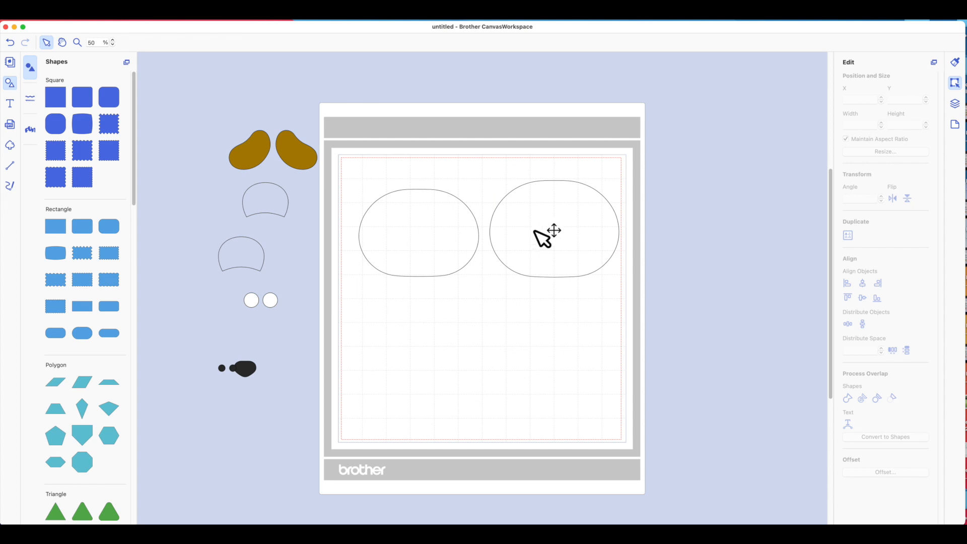
{"action": "left_click_drag", "start_coordinate": [421, 231], "coordinate": [744, 146]}
{"action": "left_click_drag", "start_coordinate": [577, 248], "coordinate": [443, 249]}
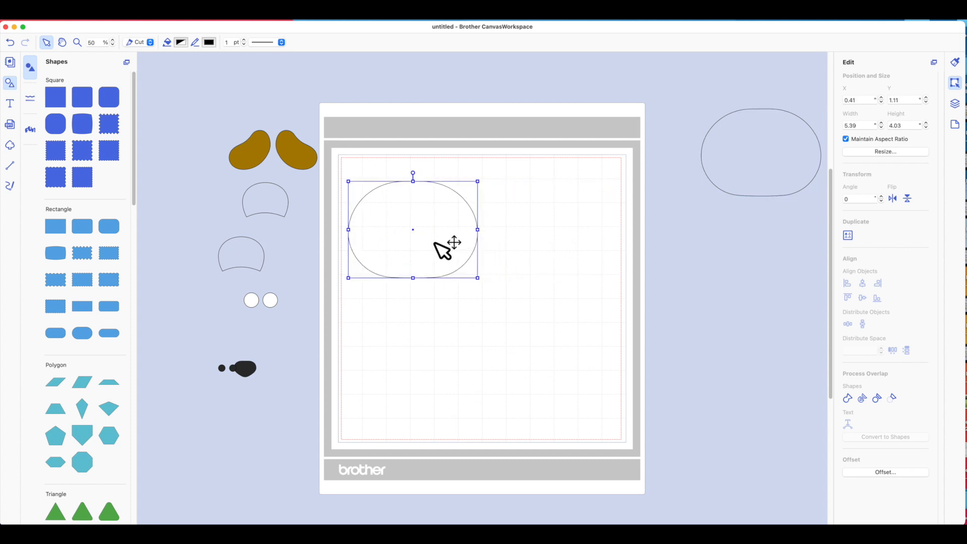
- Duplicate the offset face outline twice and move one copy off the mat beneath the original face outline
{"action": "right_click", "coordinate": [444, 249]}
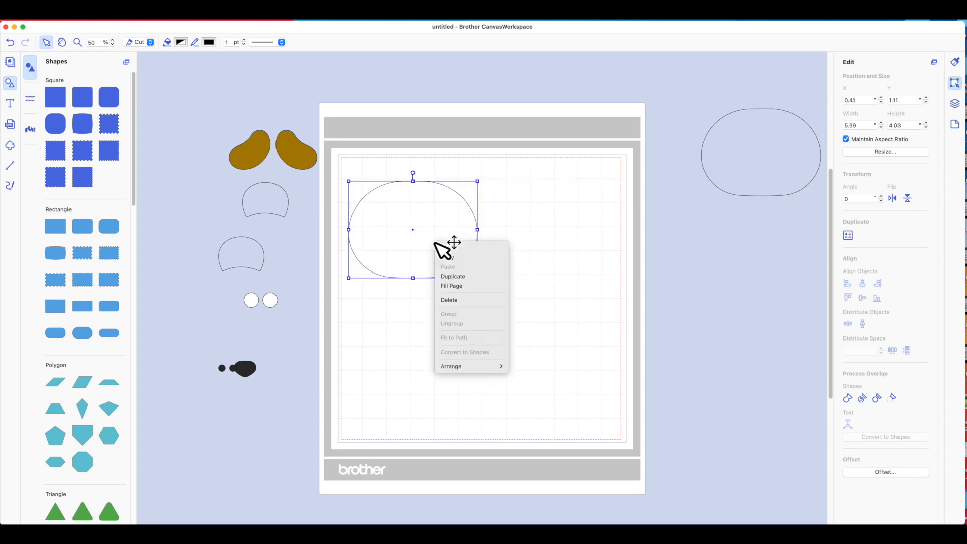
{"action": "left_click", "coordinate": [456, 275]}
{"action": "right_click", "coordinate": [452, 251]}
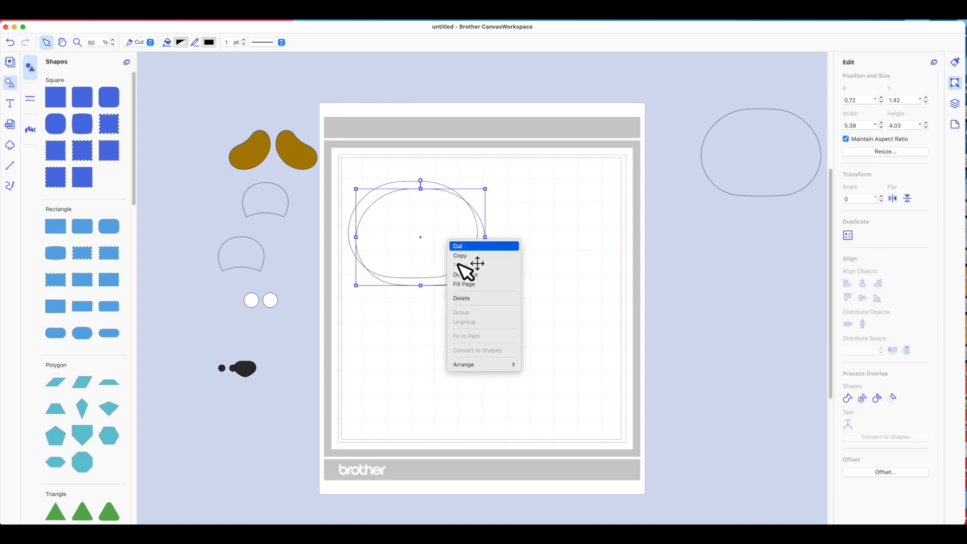
{"action": "left_click", "coordinate": [472, 275]}
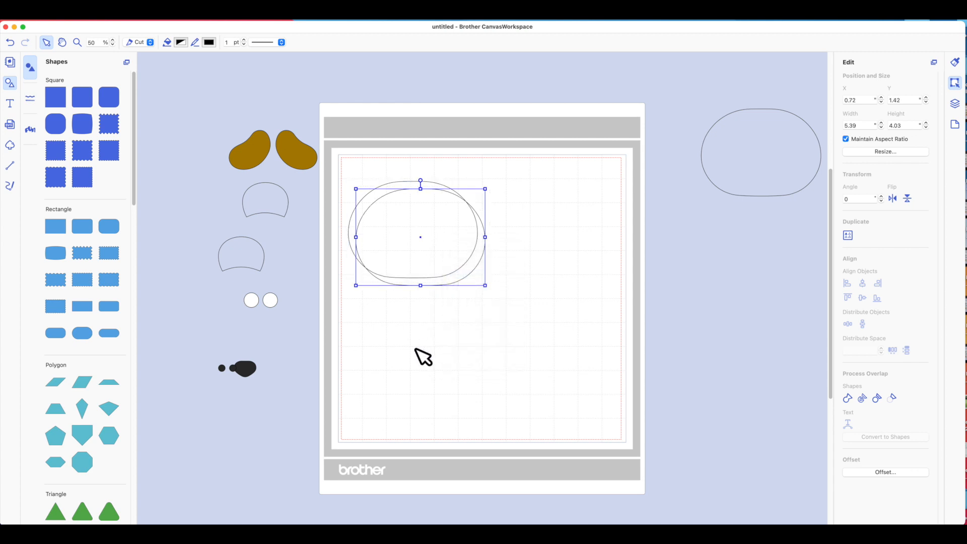
{"action": "left_click", "coordinate": [438, 233]}
{"action": "left_click_drag", "start_coordinate": [654, 243], "coordinate": [760, 258]}
- Place the second copy below the first offset outline on the mat and flip the upper outline upside down
{"action": "left_click", "coordinate": [456, 281]}
{"action": "left_click_drag", "start_coordinate": [455, 281], "coordinate": [436, 334]}
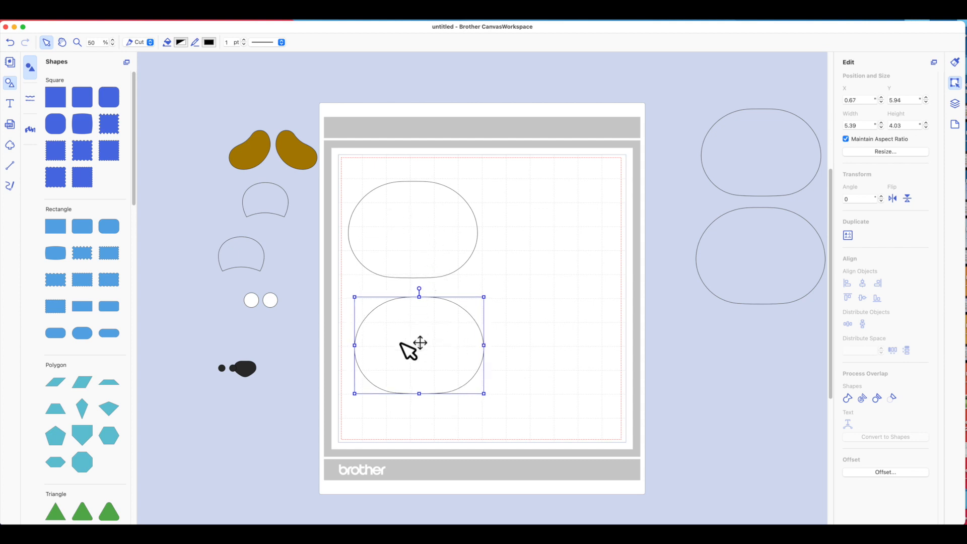
{"action": "left_click_drag", "start_coordinate": [419, 253], "coordinate": [424, 256]}
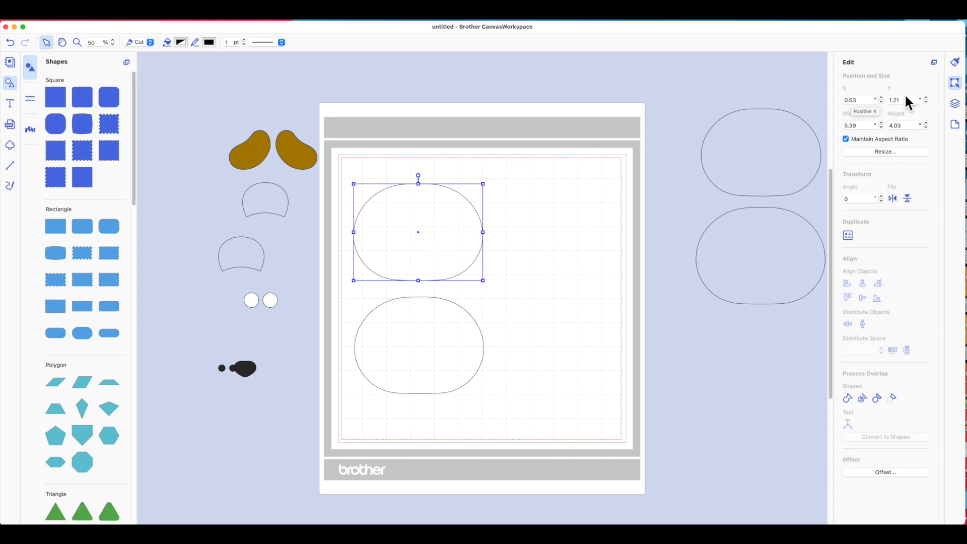
{"action": "left_click", "coordinate": [908, 198]}
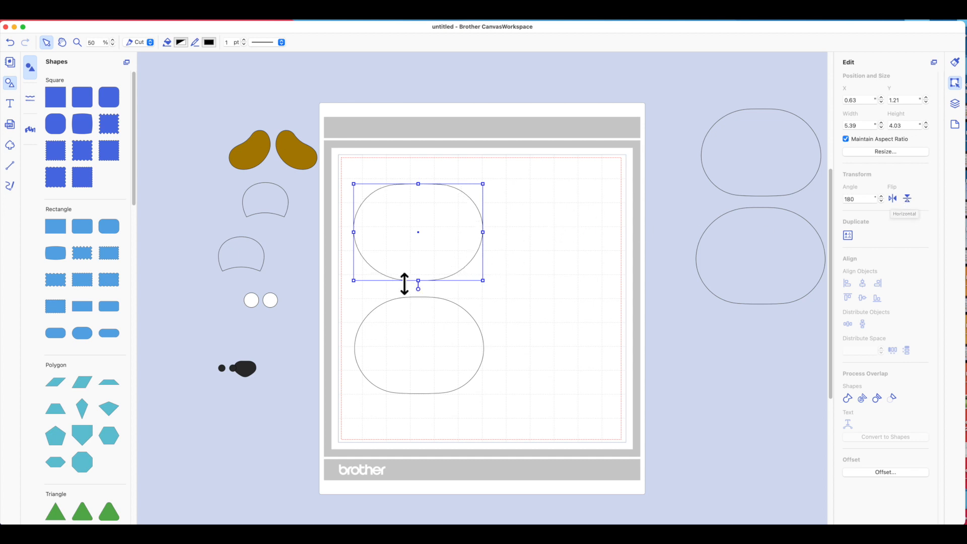
{"action": "left_click", "coordinate": [569, 339]}
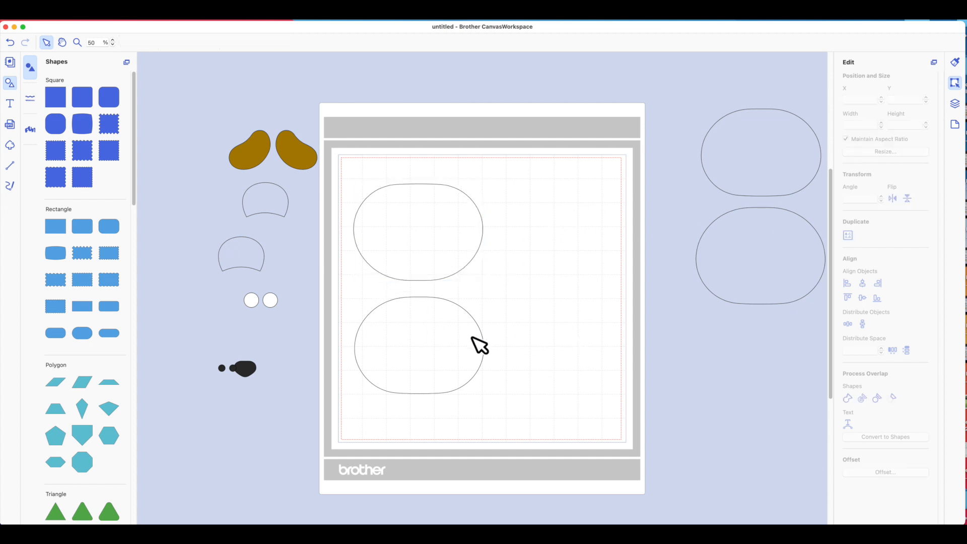
- Nudge the lower outline upward until its edge slightly overlaps the bottom edge of the upper outline
{"action": "left_click", "coordinate": [412, 336]}
{"action": "key", "text": "Up"}
{"action": "key", "text": "Up"}
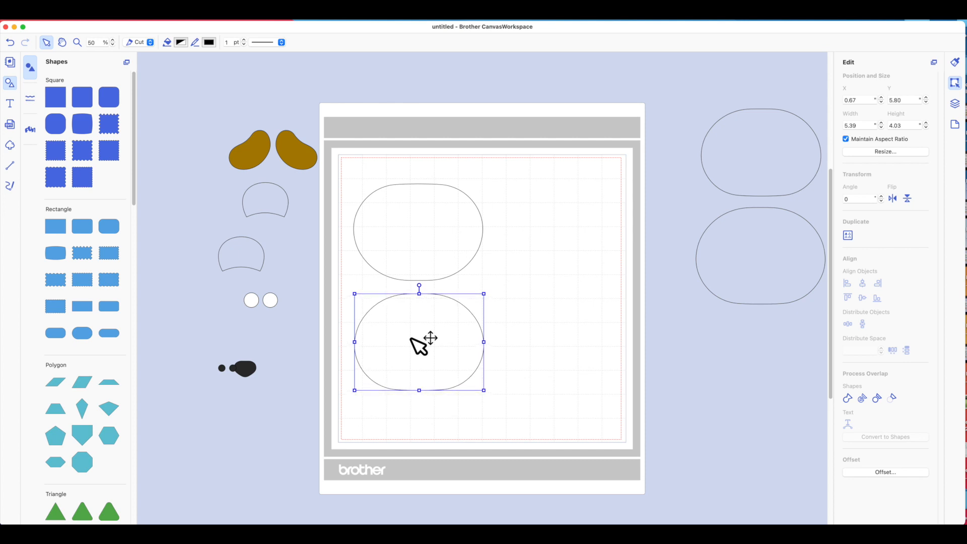
{"action": "key", "text": "Up"}
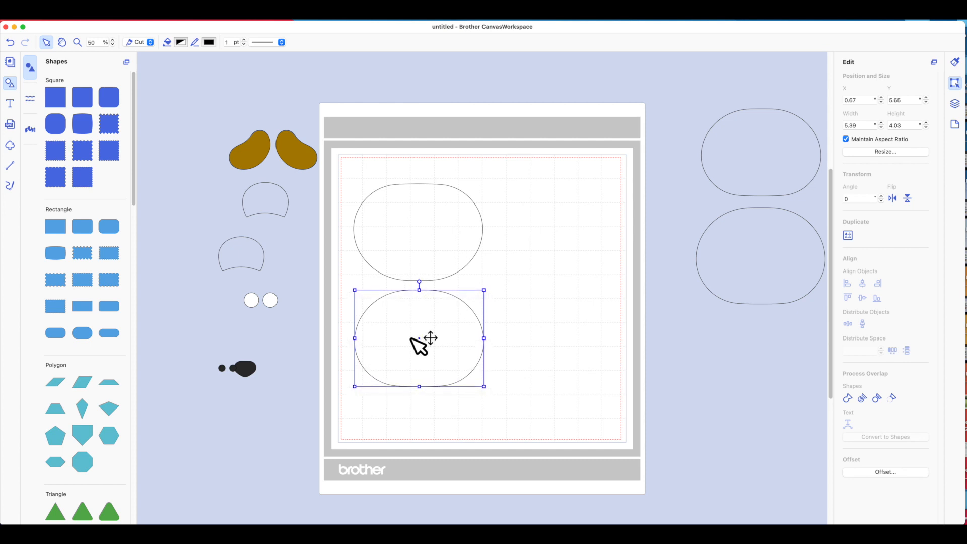
{"action": "key", "text": "Up"}
{"action": "key", "text": "Up"}
{"action": "key", "text": "Up"}
{"action": "key", "text": "Up"}
{"action": "key", "text": "Up"}
{"action": "key", "text": "Up"}
{"action": "key", "text": "Up"}
{"action": "key", "text": "Up"}
{"action": "key", "text": "Up"}
{"action": "key", "text": "Up"}
{"action": "key", "text": "Up"}
{"action": "key", "text": "Up"}
{"action": "key", "text": "Up"}
{"action": "key", "text": "Up"}
{"action": "key", "text": "Up"}
{"action": "key", "text": "Up"}
{"action": "key", "text": "Up"}
{"action": "key", "text": "Up"}
{"action": "key", "text": "Up"}
{"action": "key", "text": "Up"}
{"action": "key", "text": "Up"}
{"action": "key", "text": "Up"}
{"action": "key", "text": "Up"}
{"action": "key", "text": "Up"}
{"action": "key", "text": "Up"}
{"action": "key", "text": "Up"}
{"action": "key", "text": "Up"}
{"action": "key", "text": "Up"}
{"action": "key", "text": "Up"}
{"action": "key", "text": "Up"}
{"action": "key", "text": "Up"}
{"action": "key", "text": "Up"}
{"action": "key", "text": "Up"}
{"action": "key", "text": "Up"}
{"action": "key", "text": "Up"}
{"action": "key", "text": "Up"}
{"action": "left_click", "coordinate": [450, 322]}
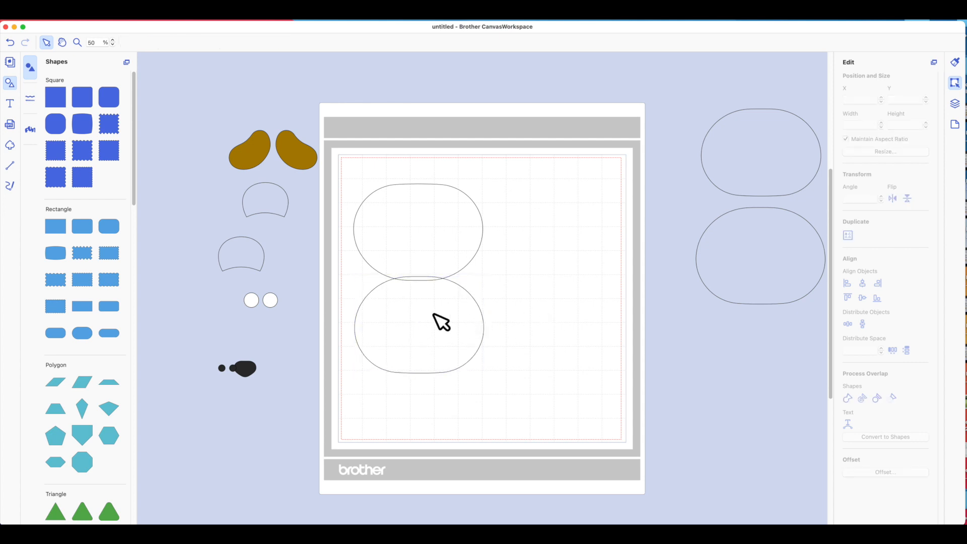
- Align the two overlapping outlines on their horizontal centres and weld them into one shape
{"action": "left_click_drag", "start_coordinate": [335, 157], "coordinate": [533, 440]}
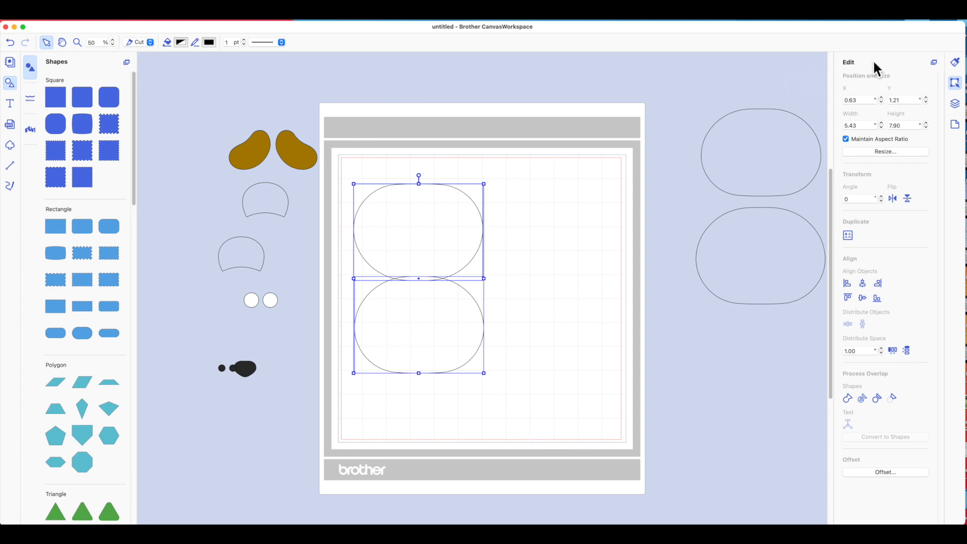
{"action": "left_click", "coordinate": [863, 283]}
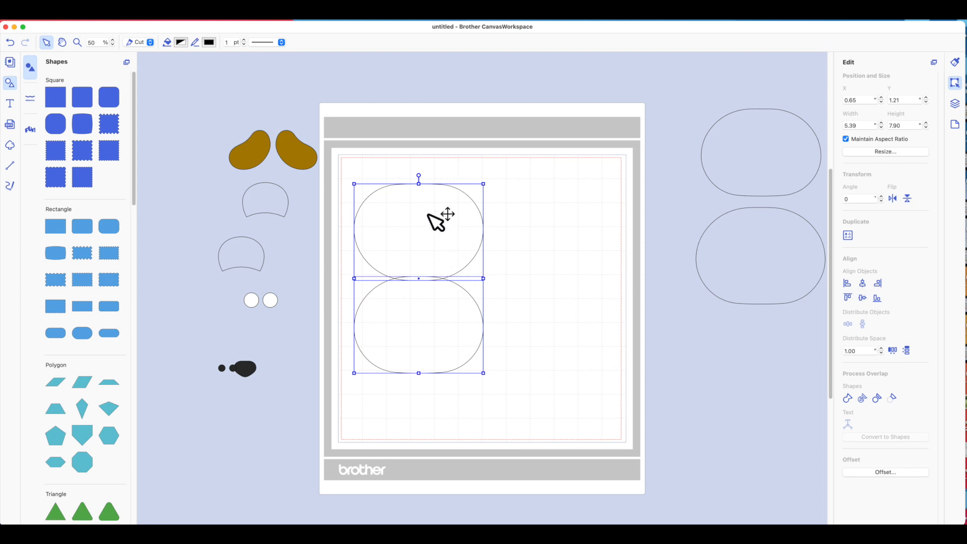
{"action": "left_click", "coordinate": [849, 397]}
{"action": "left_click", "coordinate": [593, 252]}
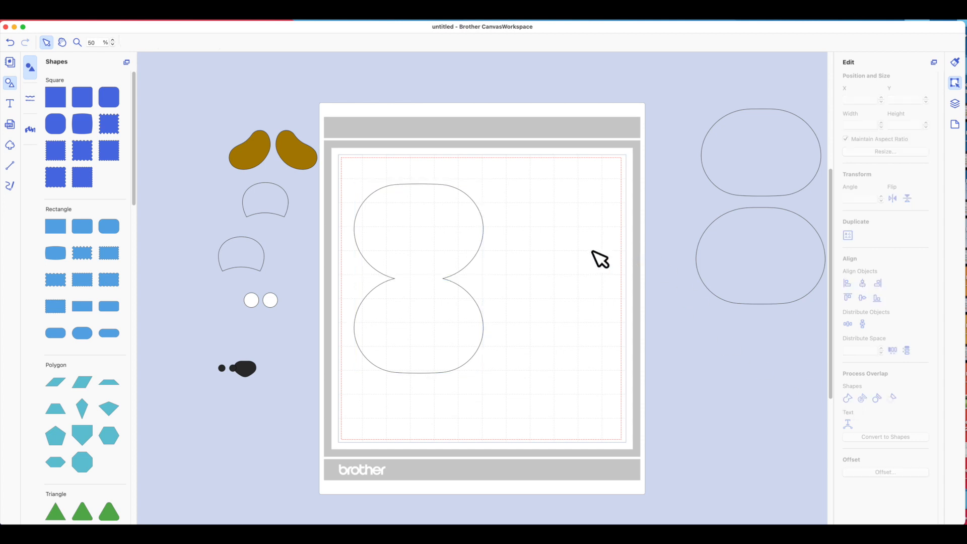
- Fill the welded double-face shape with Black
{"action": "left_click", "coordinate": [408, 232]}
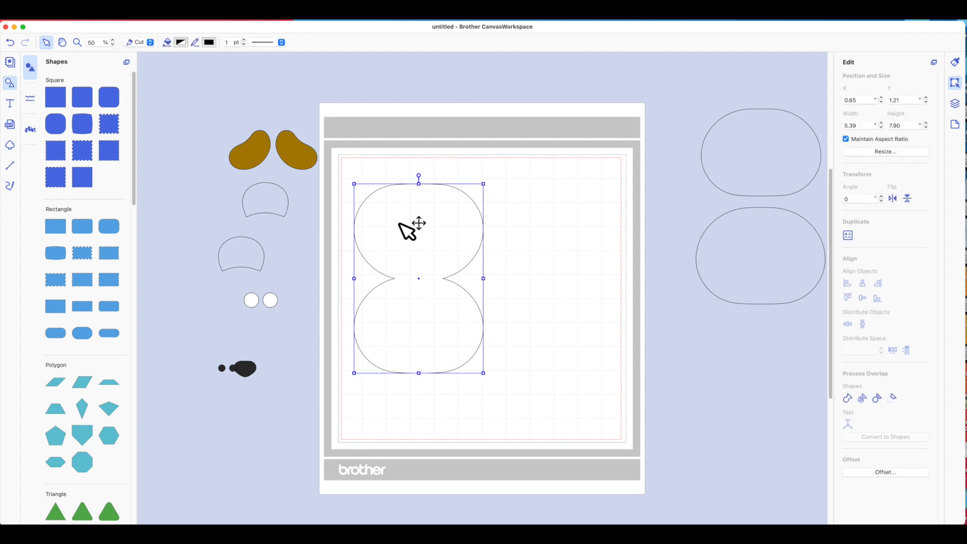
{"action": "left_click", "coordinate": [181, 43]}
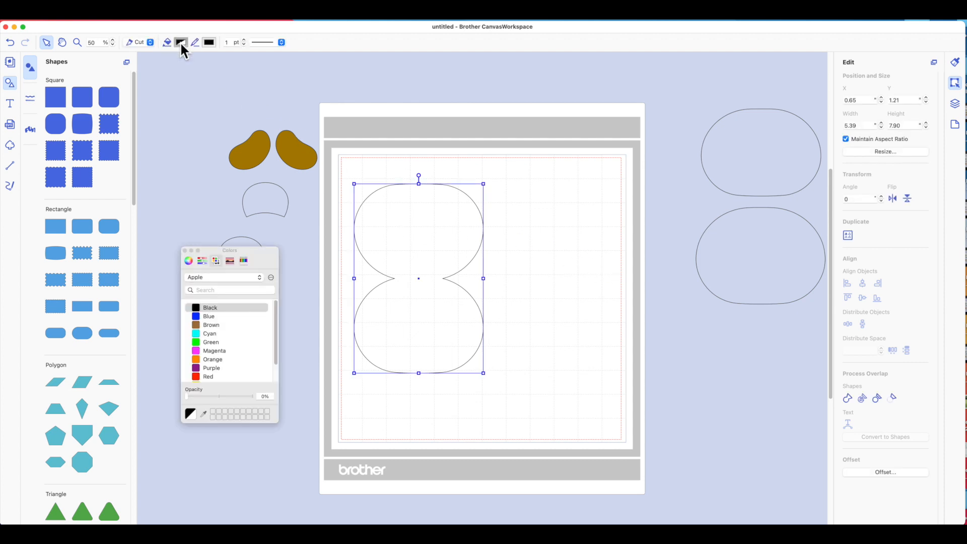
{"action": "left_click", "coordinate": [197, 308]}
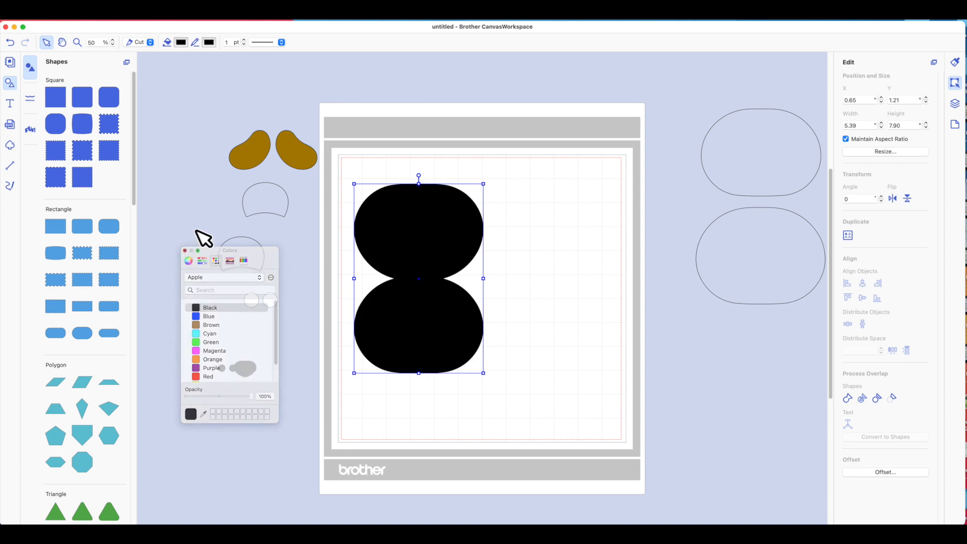
- Arrange the two ears side by side beneath the eye patches and fill the ears and eye patches with Black
{"action": "left_click_drag", "start_coordinate": [264, 209], "coordinate": [285, 201]}
{"action": "left_click_drag", "start_coordinate": [242, 264], "coordinate": [223, 201]}
{"action": "left_click", "coordinate": [218, 248]}
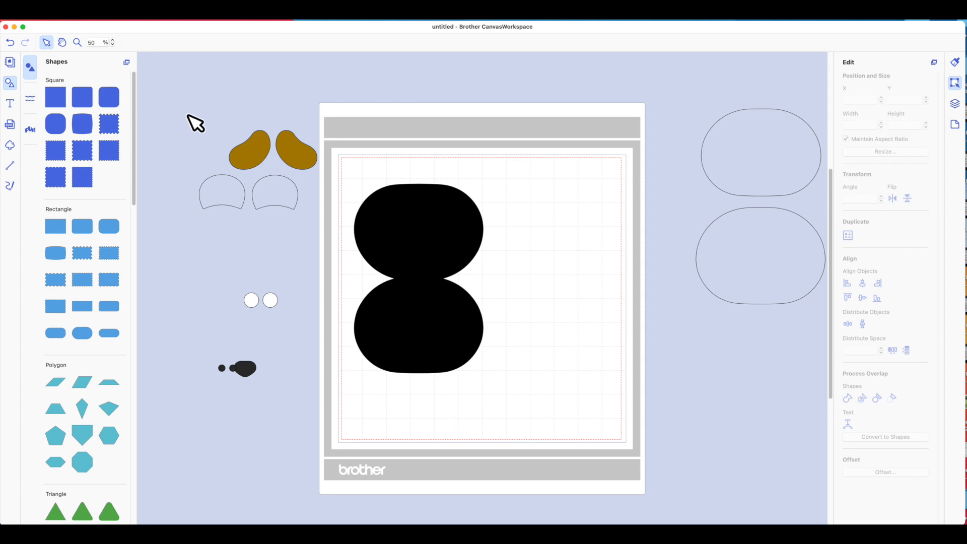
{"action": "left_click_drag", "start_coordinate": [180, 105], "coordinate": [350, 222]}
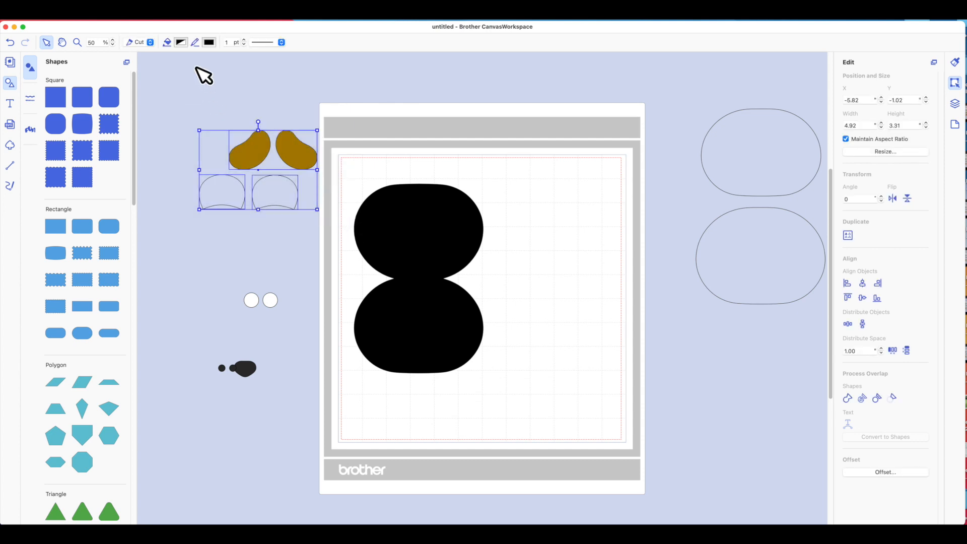
{"action": "left_click", "coordinate": [182, 41]}
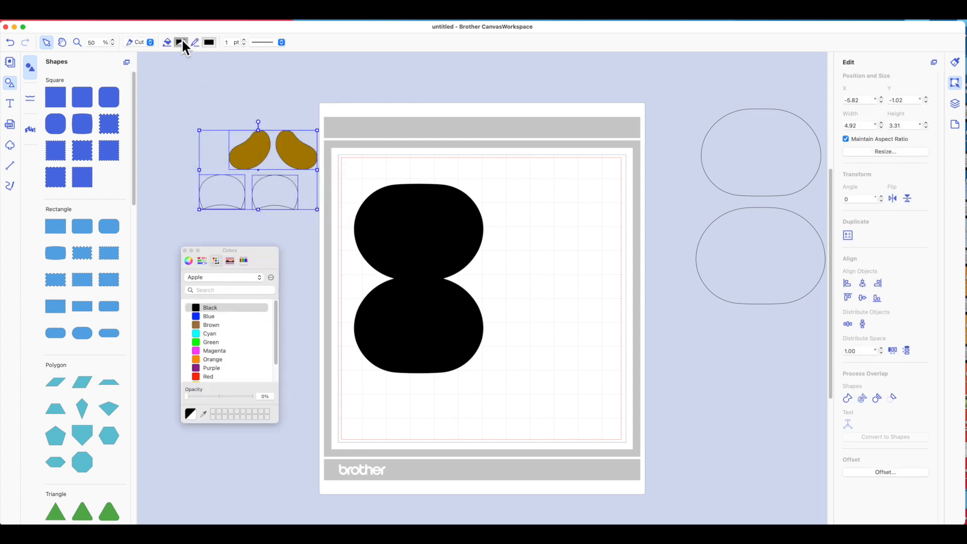
{"action": "left_click", "coordinate": [199, 311]}
{"action": "left_click", "coordinate": [185, 250]}
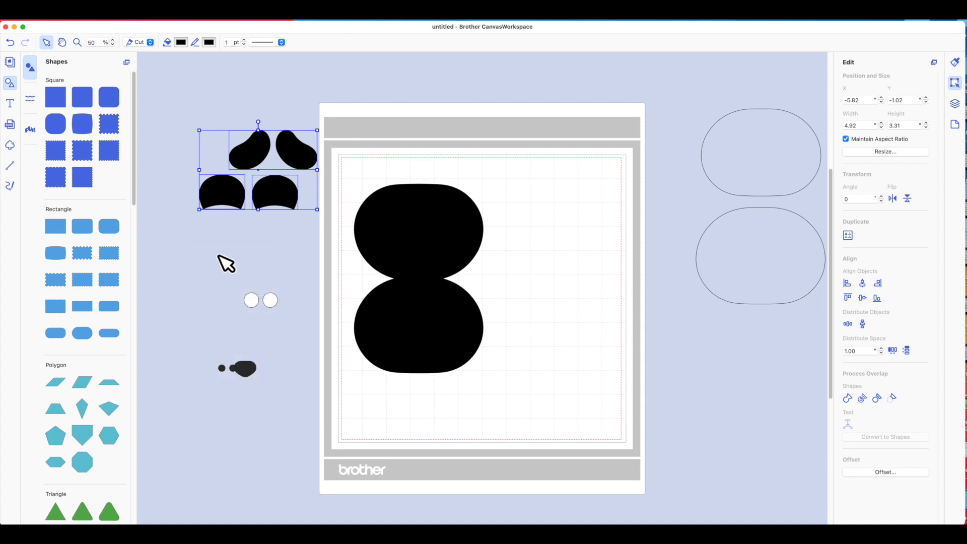
- Fill the original face outline and the spare offset outline beside the mat with White
{"action": "left_click_drag", "start_coordinate": [681, 90], "coordinate": [811, 309]}
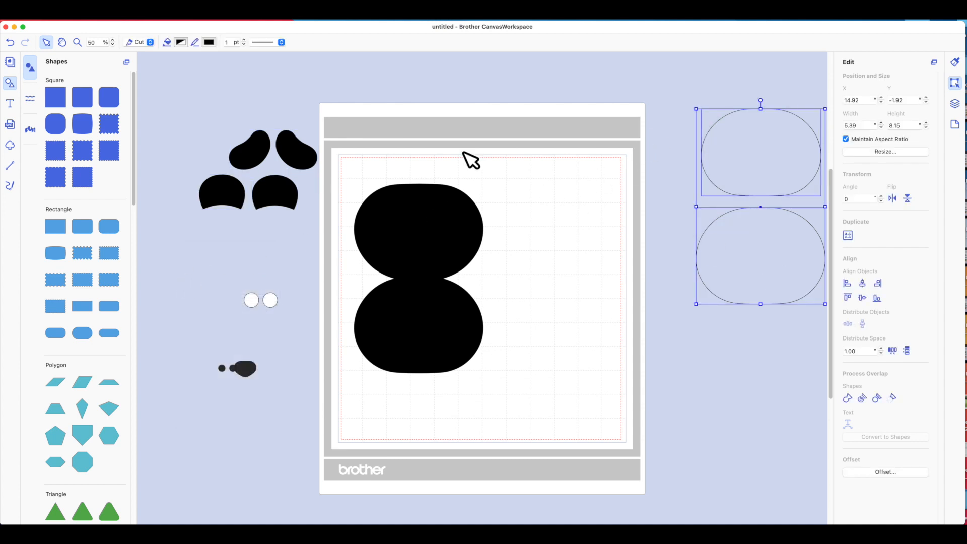
{"action": "left_click", "coordinate": [181, 42]}
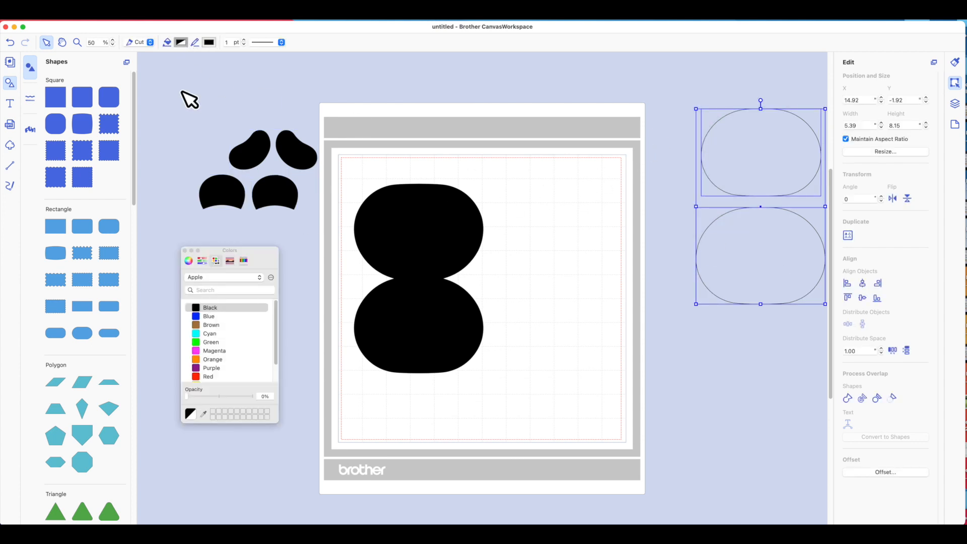
{"action": "scroll", "coordinate": [199, 353], "scroll_direction": "down", "scroll_amount": 2}
{"action": "left_click", "coordinate": [200, 374]}
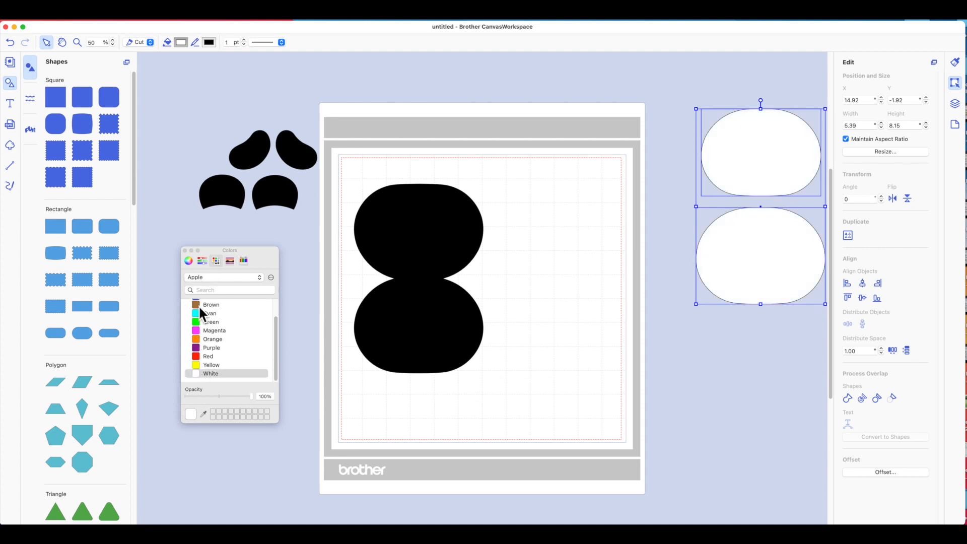
{"action": "left_click", "coordinate": [185, 251]}
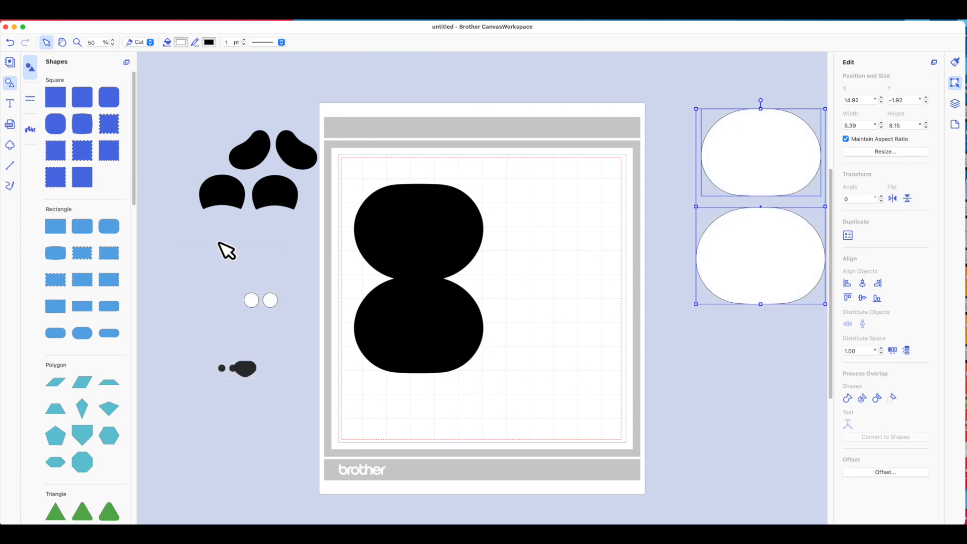
- Move the black double-face shape slightly higher on the mat
{"action": "left_click", "coordinate": [221, 244]}
{"action": "left_click", "coordinate": [436, 239]}
{"action": "left_click_drag", "start_coordinate": [436, 237], "coordinate": [434, 232]}
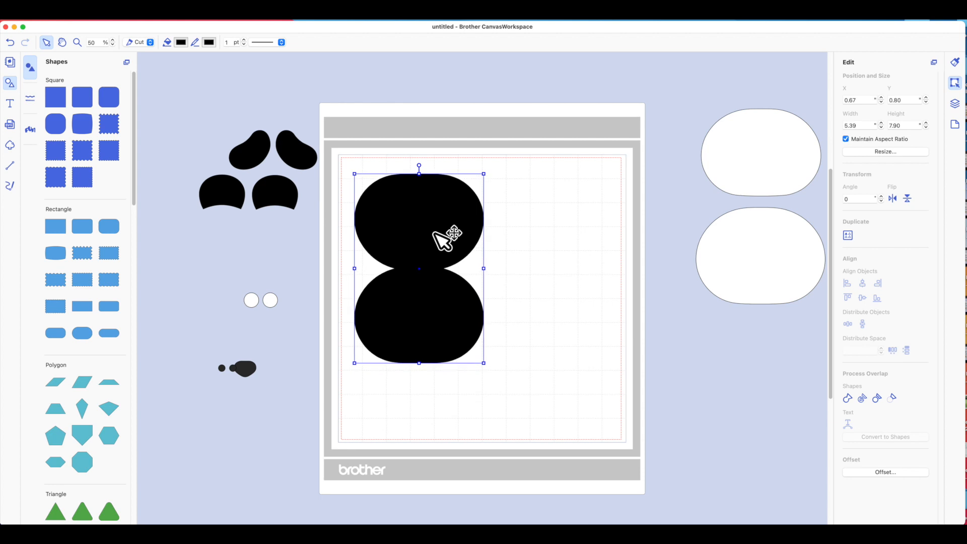
- Bring the smaller white face to the front and move it up, off the mat's upper right corner
{"action": "left_click", "coordinate": [751, 254]}
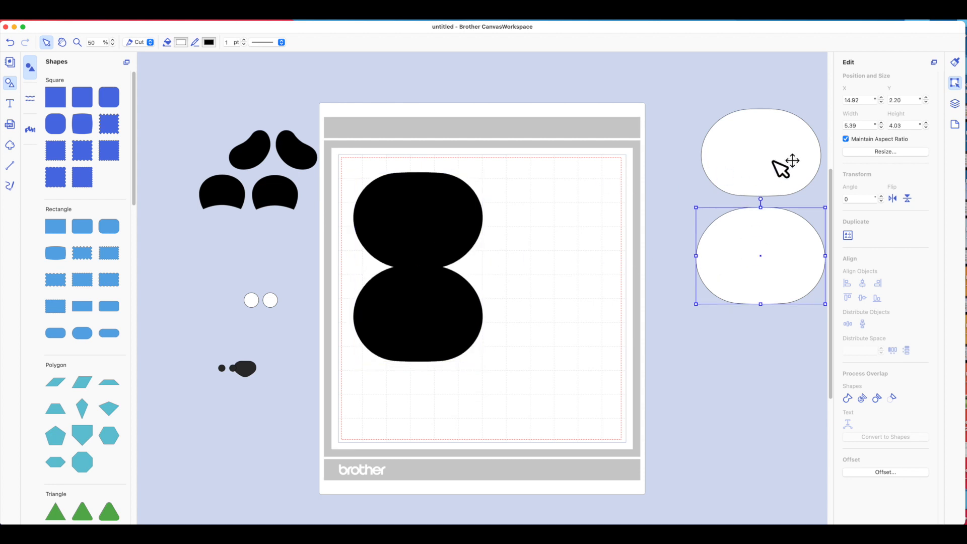
{"action": "left_click", "coordinate": [750, 164]}
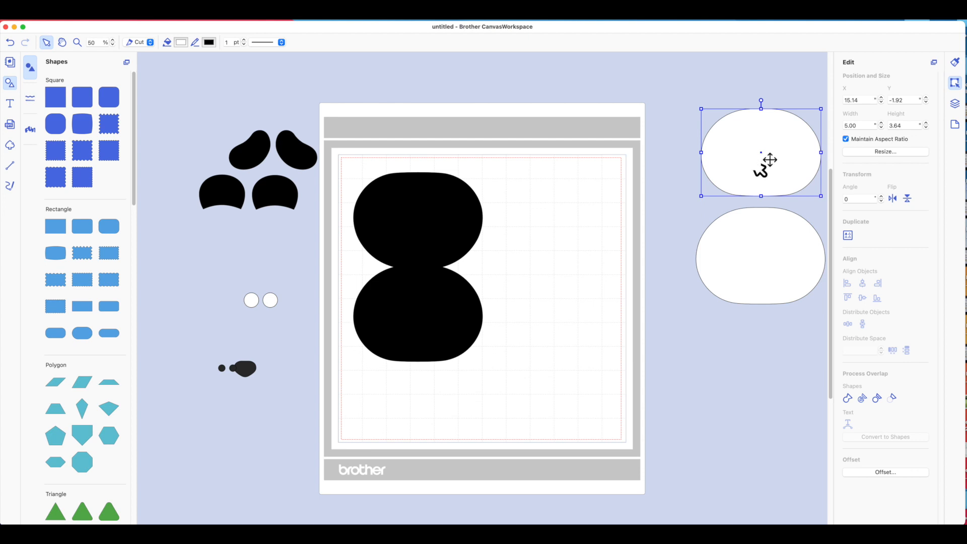
{"action": "right_click", "coordinate": [752, 162]}
{"action": "mouse_move", "coordinate": [801, 283]}
{"action": "left_click", "coordinate": [842, 285]}
{"action": "left_click_drag", "start_coordinate": [668, 206], "coordinate": [730, 121]}
{"action": "left_click", "coordinate": [547, 381]}
- Bring the larger white face to the front and place it over the lower half of the black shape
{"action": "left_click_drag", "start_coordinate": [726, 263], "coordinate": [605, 264]}
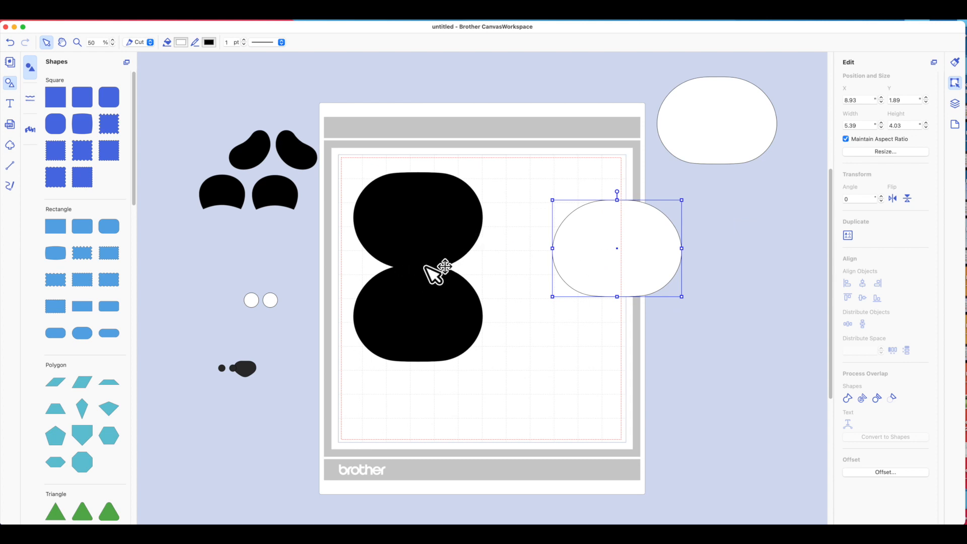
{"action": "right_click", "coordinate": [610, 235]}
{"action": "mouse_move", "coordinate": [640, 356]}
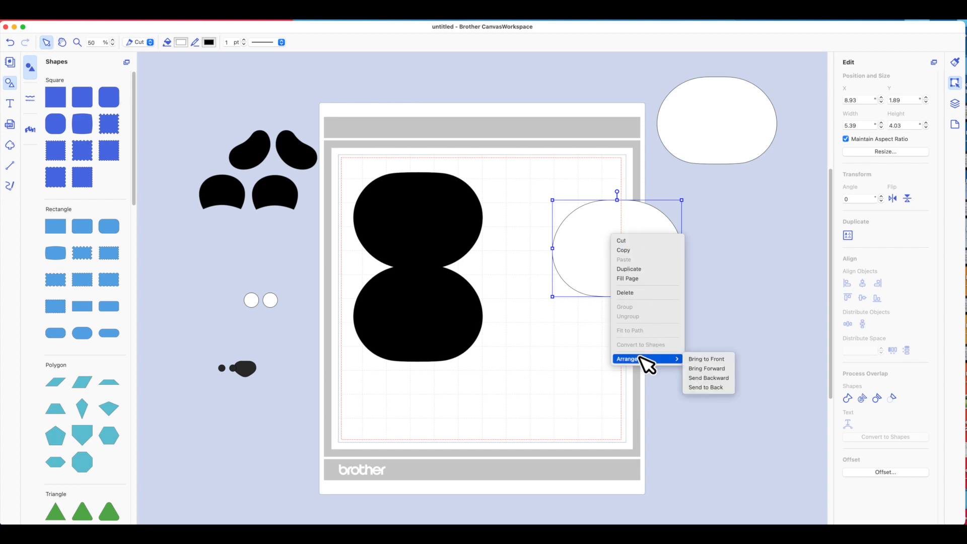
{"action": "left_click", "coordinate": [705, 358]}
{"action": "left_click_drag", "start_coordinate": [644, 241], "coordinate": [438, 302]}
{"action": "left_click", "coordinate": [550, 273]}
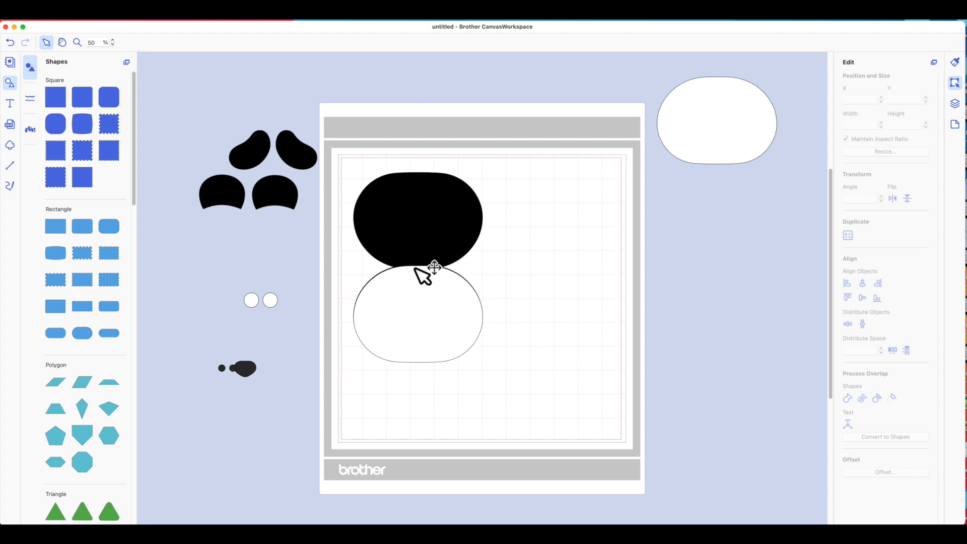
- Bring the black eye patches to the front and place them on the upper part of the white face
{"action": "left_click", "coordinate": [301, 157]}
{"action": "right_click", "coordinate": [301, 156]}
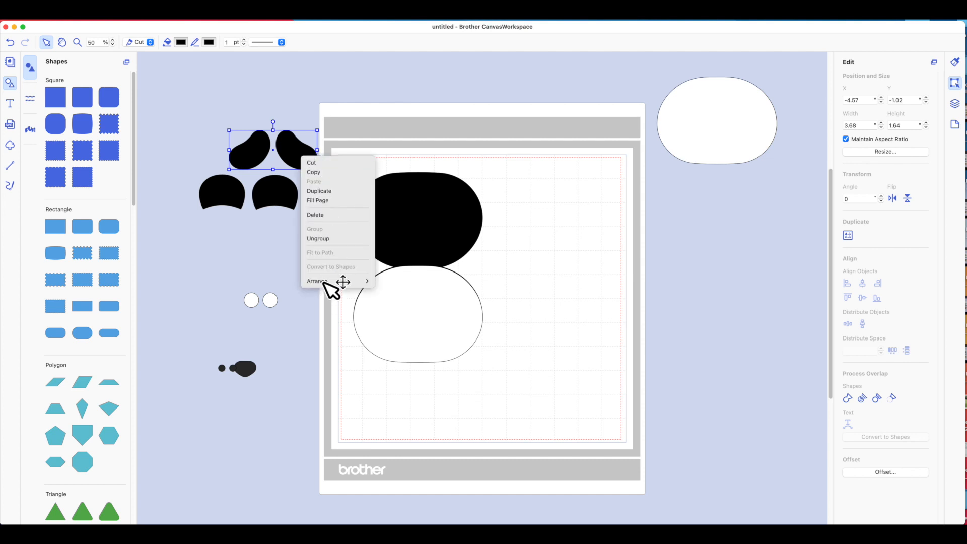
{"action": "mouse_move", "coordinate": [324, 281]}
{"action": "left_click", "coordinate": [302, 155]}
{"action": "left_click_drag", "start_coordinate": [302, 155], "coordinate": [445, 306]}
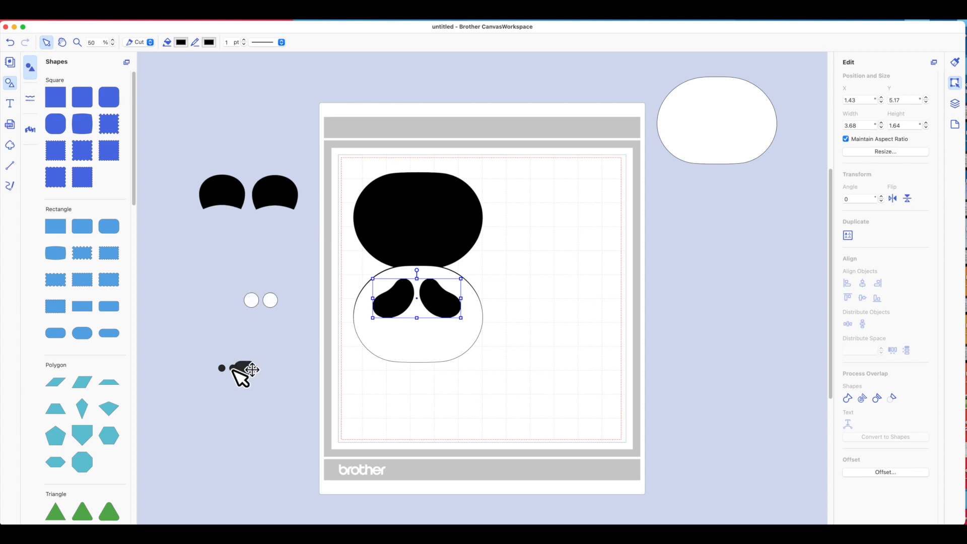
- Bring the nose and both pupils together to the front of the stacking order
{"action": "left_click_drag", "start_coordinate": [204, 353], "coordinate": [273, 383]}
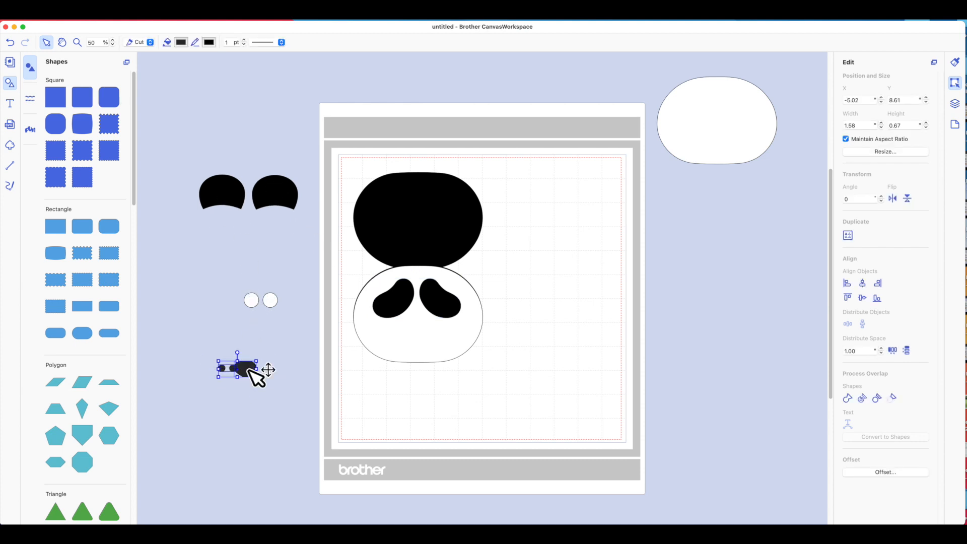
{"action": "right_click", "coordinate": [246, 368]}
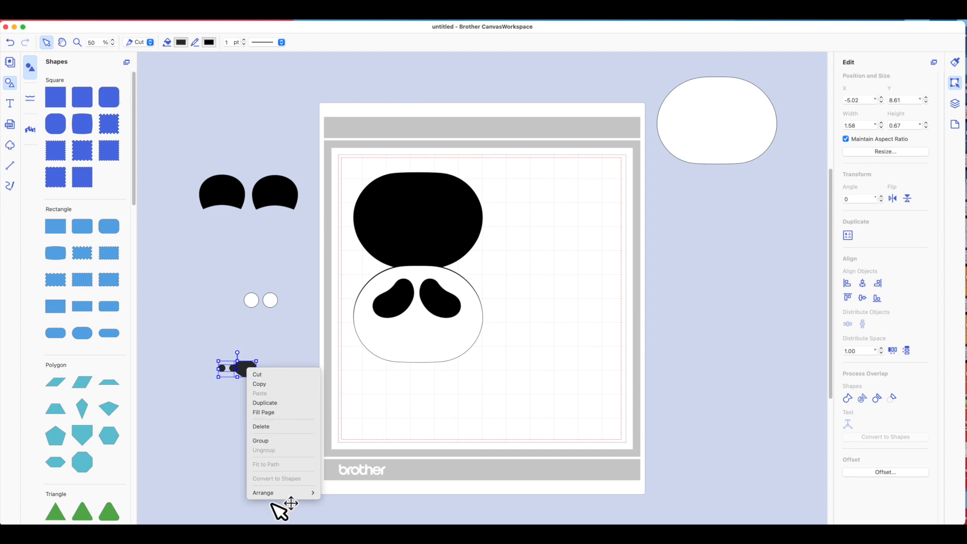
{"action": "mouse_move", "coordinate": [277, 494]}
{"action": "left_click", "coordinate": [336, 494]}
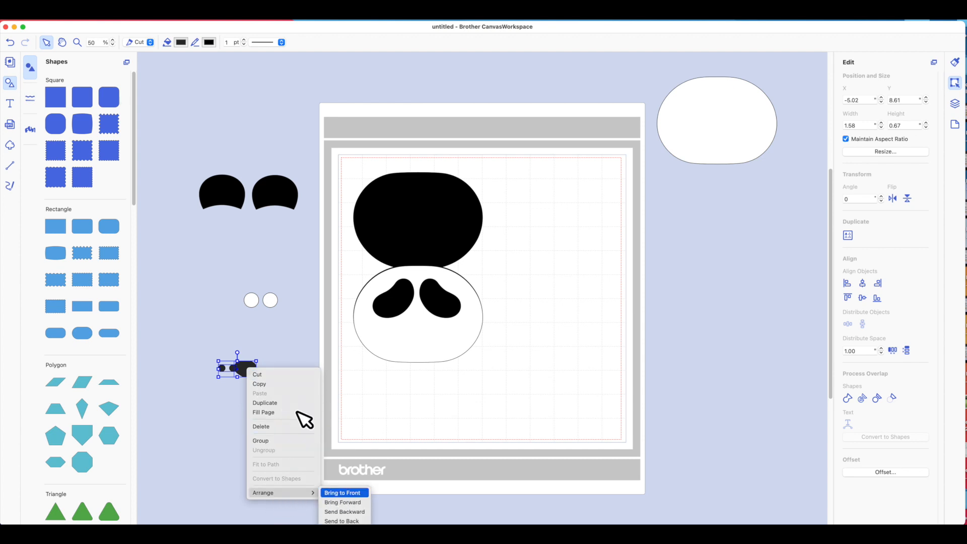
- Try the nose on the white face, and move both the nose and the eye patches off the mat to its left
{"action": "left_click_drag", "start_coordinate": [247, 369], "coordinate": [415, 325]}
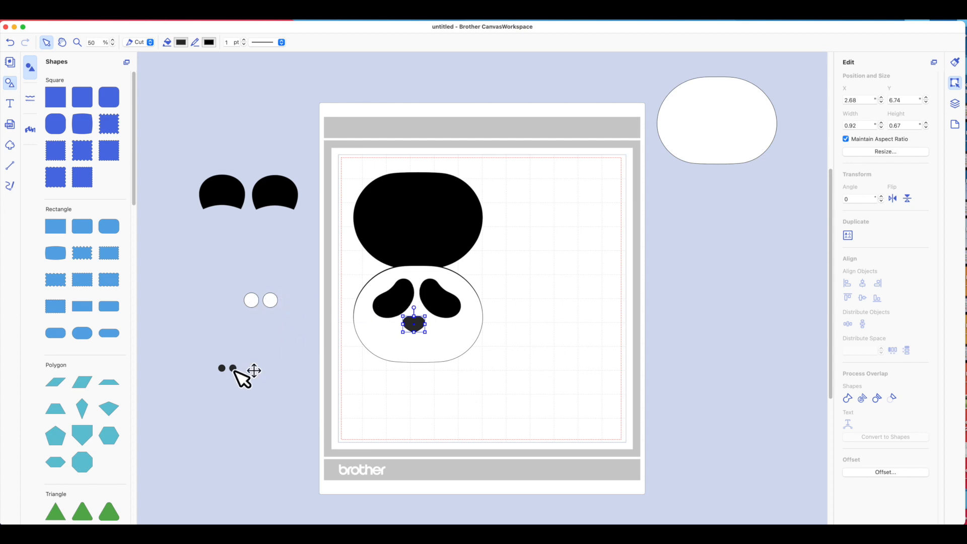
{"action": "left_click", "coordinate": [384, 306]}
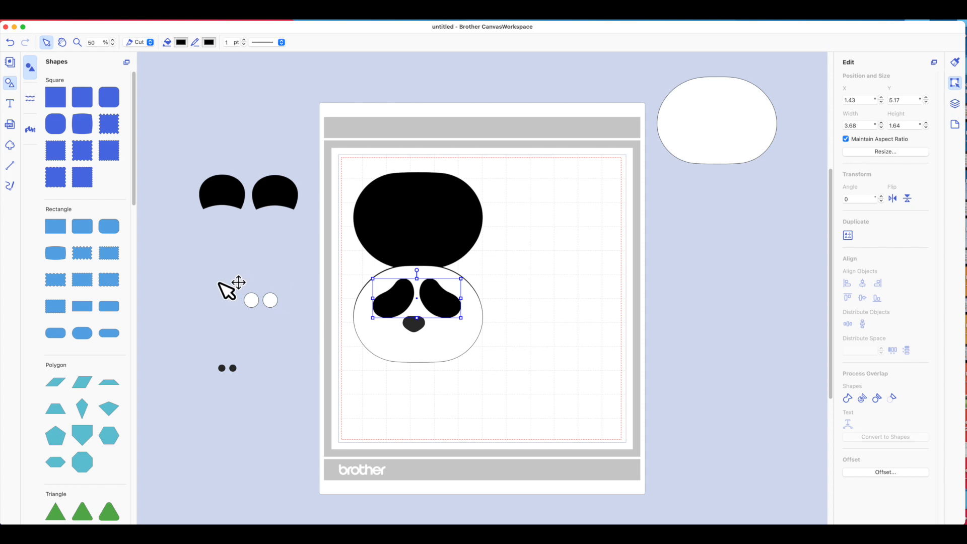
{"action": "left_click_drag", "start_coordinate": [236, 292], "coordinate": [242, 303]}
{"action": "left_click", "coordinate": [410, 324]}
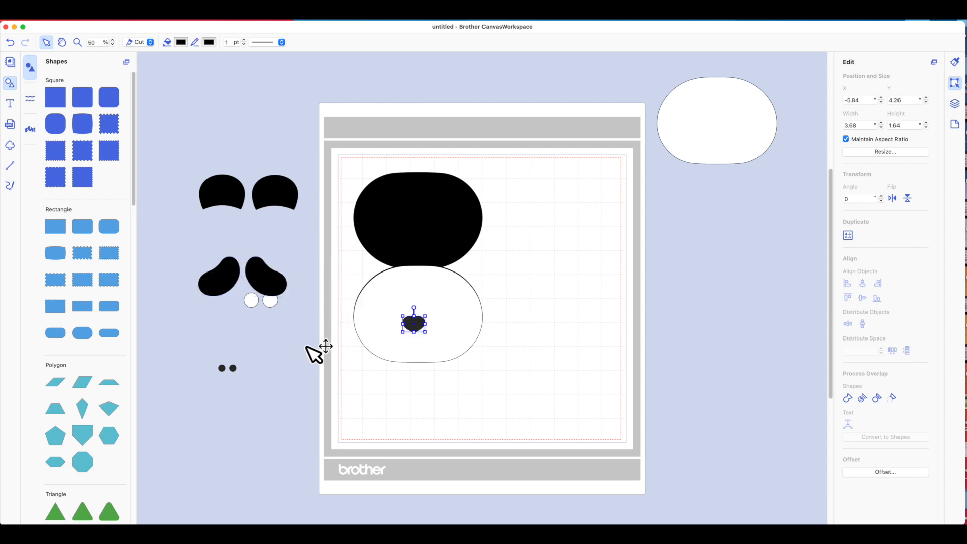
{"action": "left_click_drag", "start_coordinate": [414, 324], "coordinate": [263, 357]}
- Move the larger white face to the mat's right edge and the black double face into the mat's upper left corner
{"action": "left_click_drag", "start_coordinate": [416, 328], "coordinate": [547, 360]}
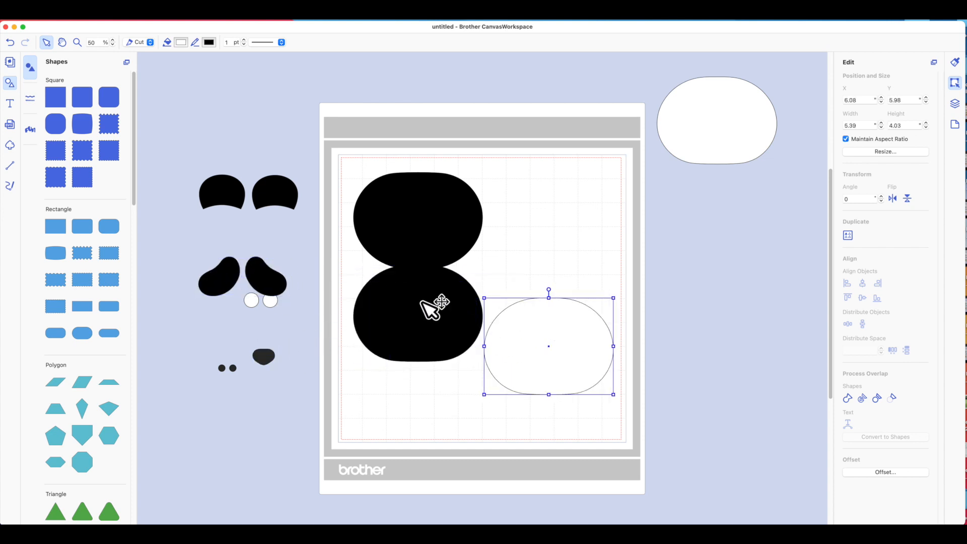
{"action": "left_click_drag", "start_coordinate": [484, 320], "coordinate": [600, 277]}
{"action": "left_click_drag", "start_coordinate": [409, 252], "coordinate": [399, 242]}
- Rotate the right ear about a quarter turn, place it below the black double face, and nudge the double face up to Y 0.19
{"action": "left_click", "coordinate": [277, 190]}
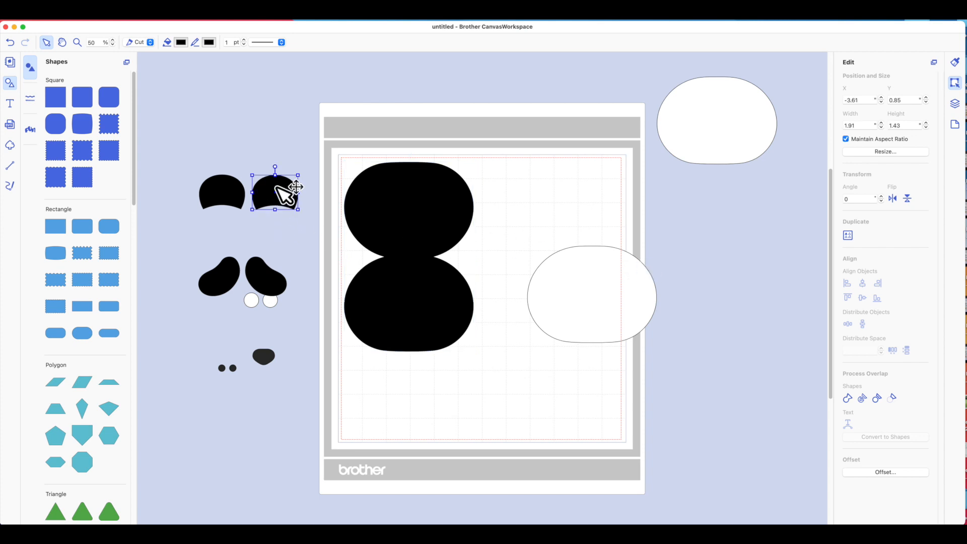
{"action": "left_click_drag", "start_coordinate": [278, 191], "coordinate": [363, 380]}
{"action": "left_click", "coordinate": [383, 305]}
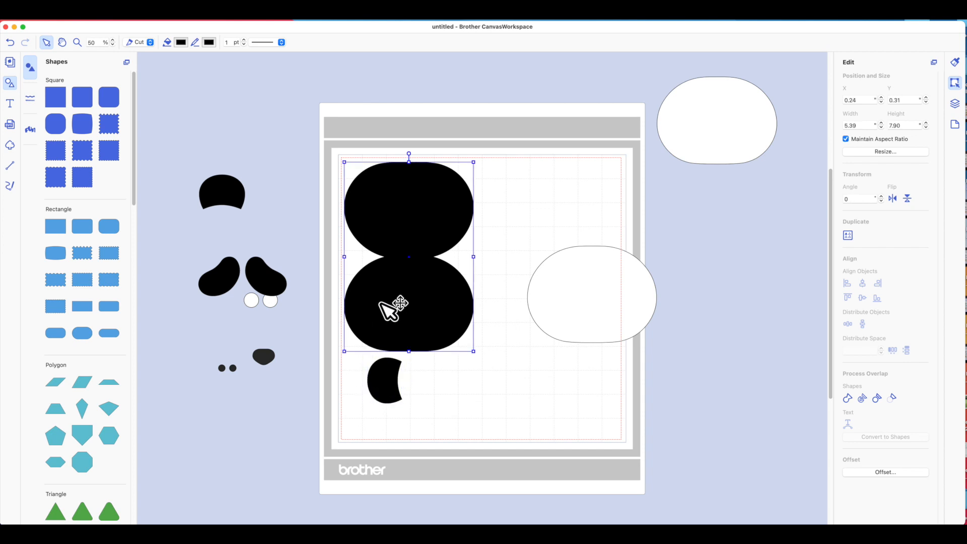
{"action": "left_click_drag", "start_coordinate": [380, 302], "coordinate": [380, 299]}
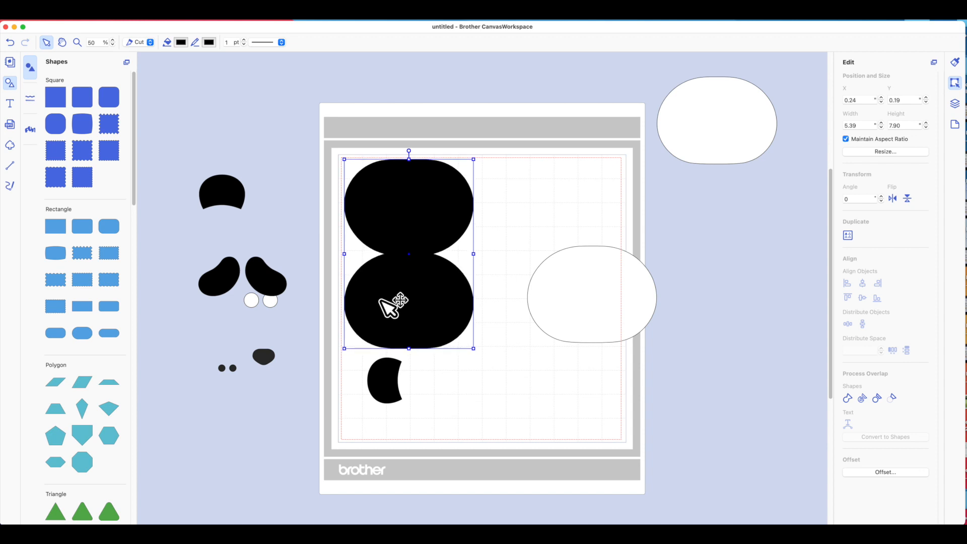
{"action": "left_click", "coordinate": [447, 396]}
- Tuck the first ear against the black double face's lower left, and place the other ear beside it rotated to 271 degrees
{"action": "left_click_drag", "start_coordinate": [377, 377], "coordinate": [354, 364]}
{"action": "left_click", "coordinate": [437, 384]}
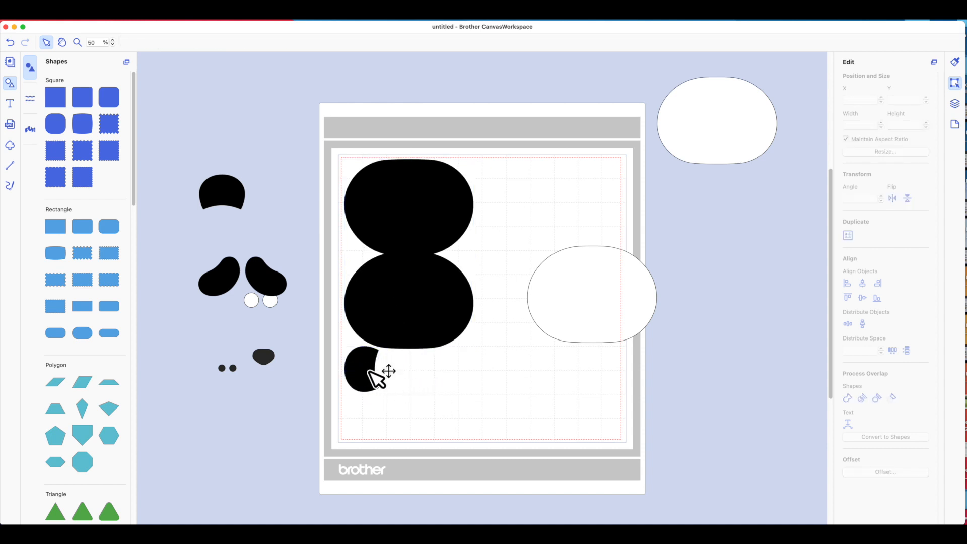
{"action": "left_click", "coordinate": [233, 195]}
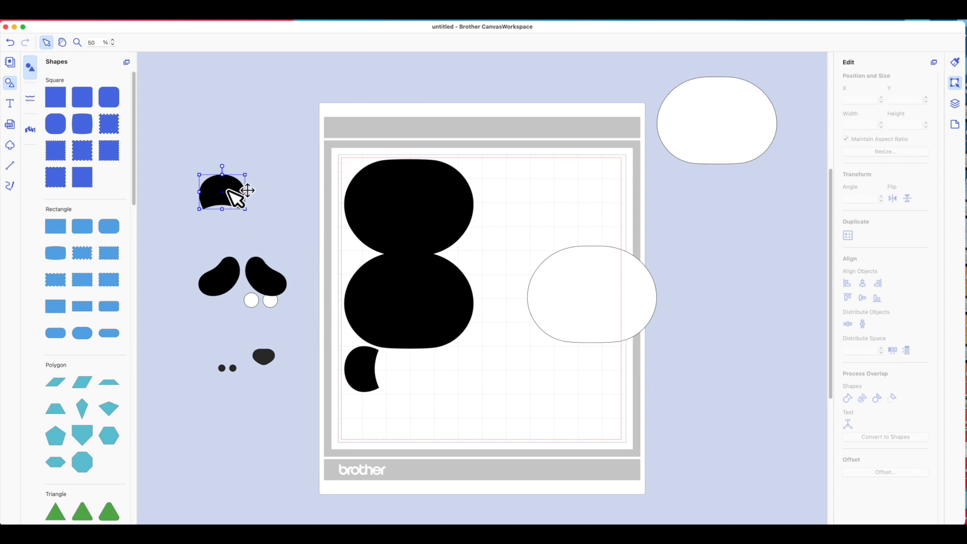
{"action": "left_click_drag", "start_coordinate": [213, 166], "coordinate": [409, 367]}
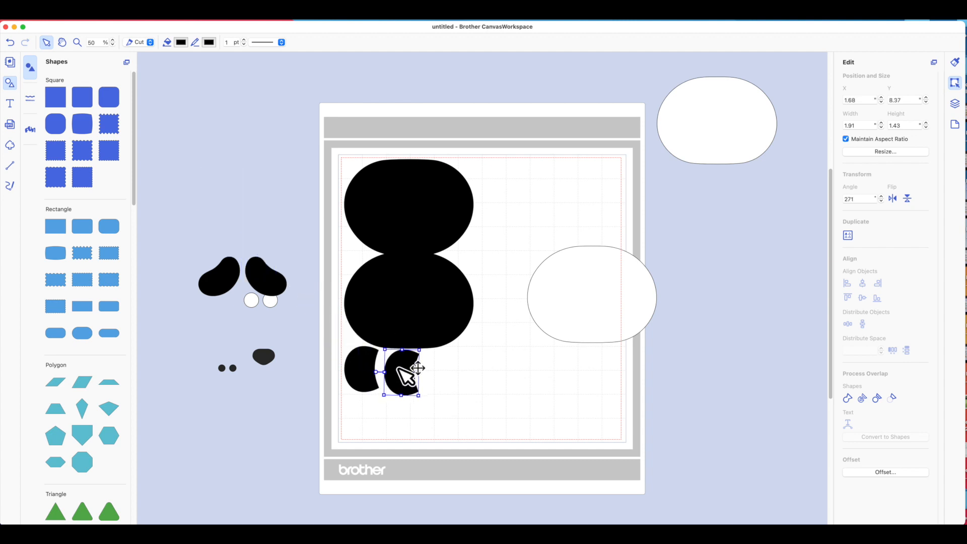
- Place the nose in the notch left of the black double face's waist and the pupils in the mat's upper left corner
{"action": "left_click_drag", "start_coordinate": [270, 358], "coordinate": [444, 276]}
{"action": "left_click_drag", "start_coordinate": [351, 251], "coordinate": [357, 255]}
{"action": "left_click_drag", "start_coordinate": [231, 370], "coordinate": [361, 167]}
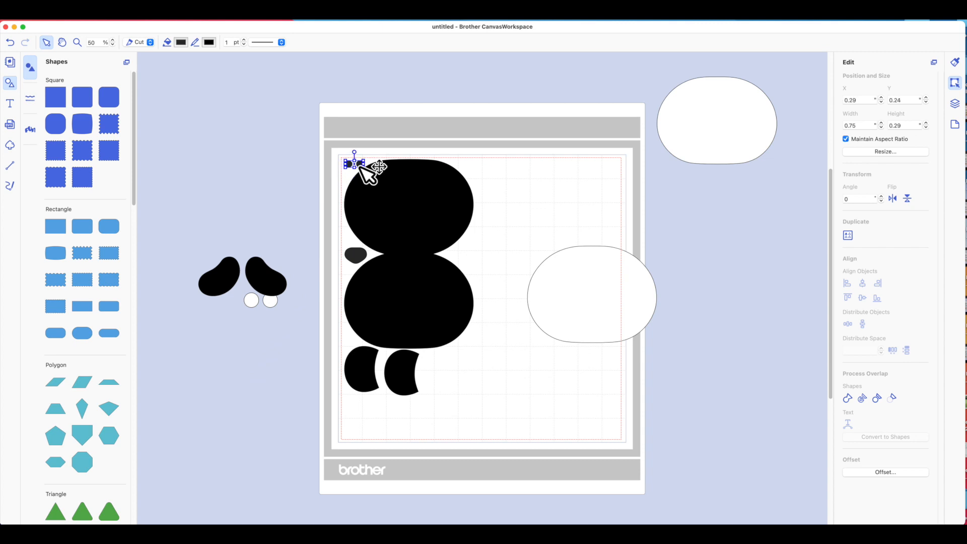
{"action": "left_click", "coordinate": [277, 183]}
- Ungroup the eye patches and place the right one beside the ears, closing the gap between the two ears
{"action": "left_click", "coordinate": [232, 278]}
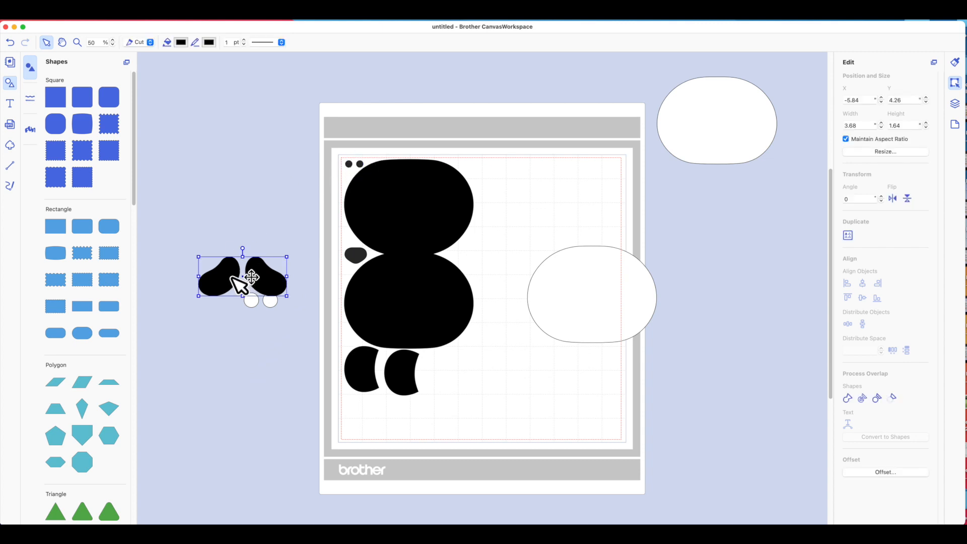
{"action": "right_click", "coordinate": [231, 277]}
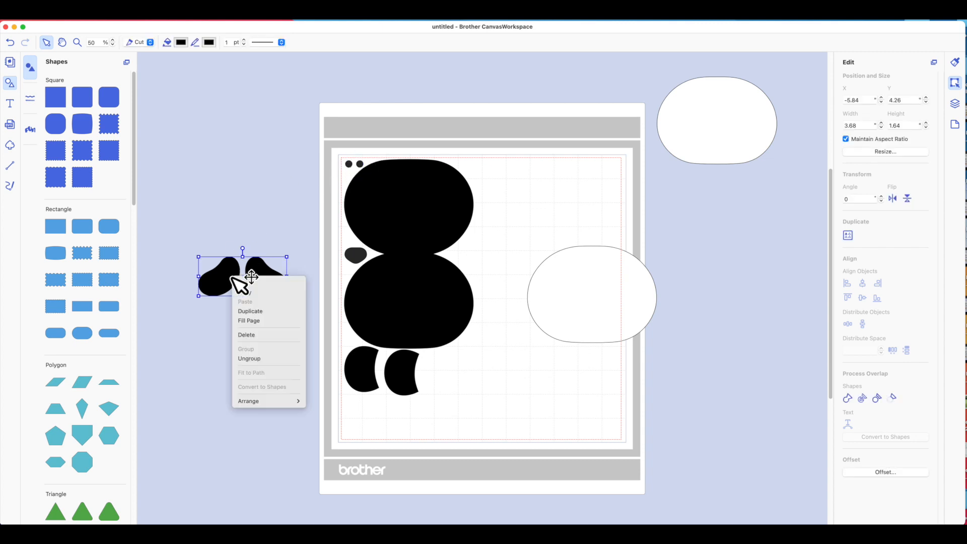
{"action": "left_click", "coordinate": [246, 358]}
{"action": "left_click_drag", "start_coordinate": [270, 277], "coordinate": [400, 374]}
{"action": "left_click", "coordinate": [402, 374]}
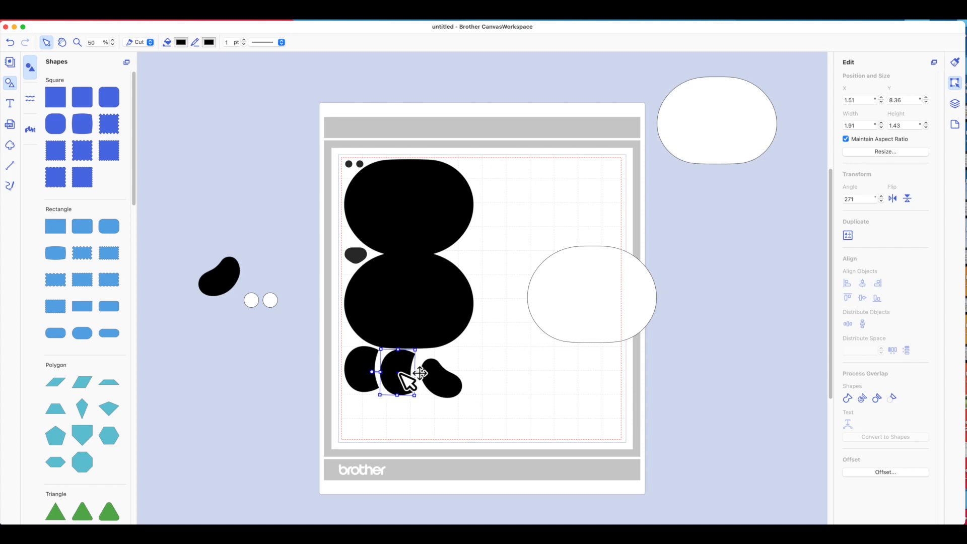
- Rotate the eye patch beside the ears to 47 degrees and fit it and the second ear closer into the row
{"action": "left_click", "coordinate": [435, 374]}
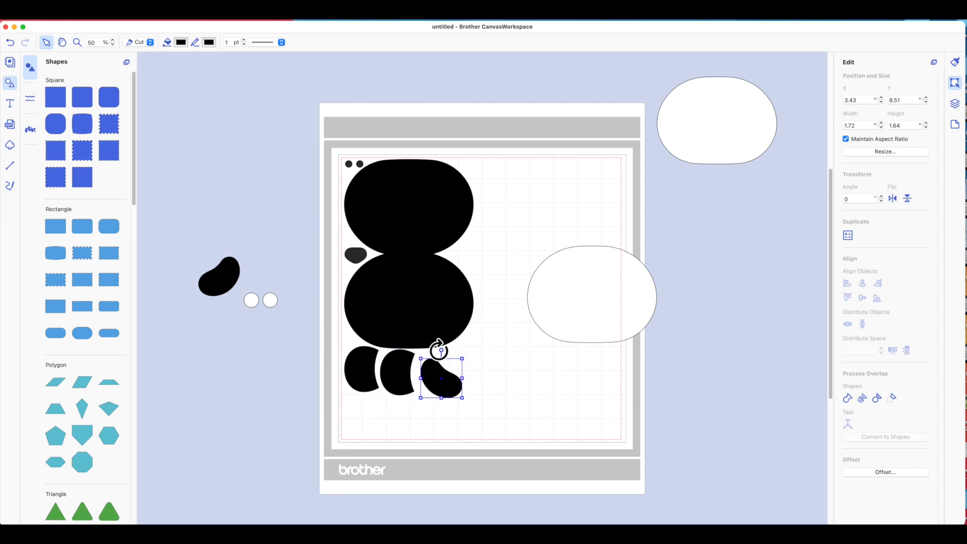
{"action": "left_click_drag", "start_coordinate": [442, 351], "coordinate": [460, 361]}
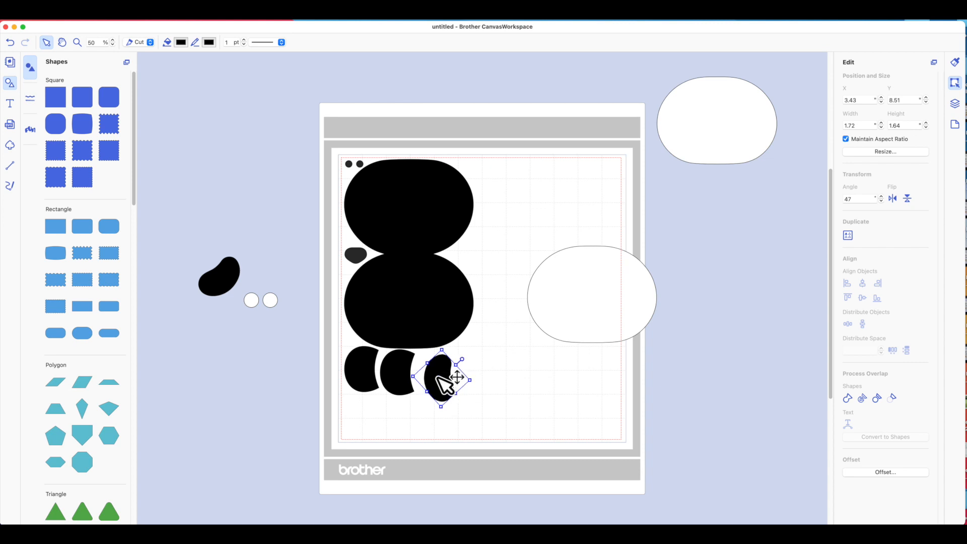
{"action": "left_click_drag", "start_coordinate": [438, 378], "coordinate": [398, 374]}
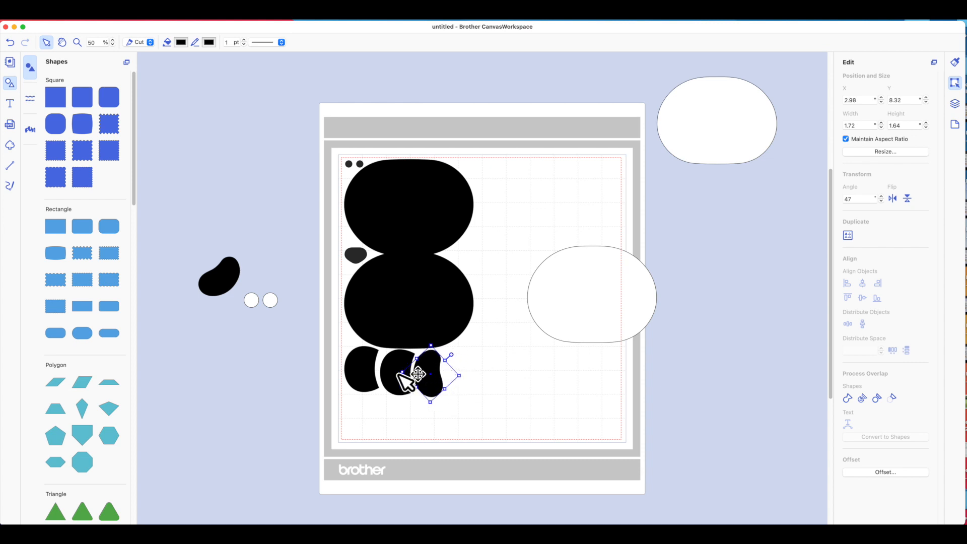
{"action": "left_click", "coordinate": [395, 373]}
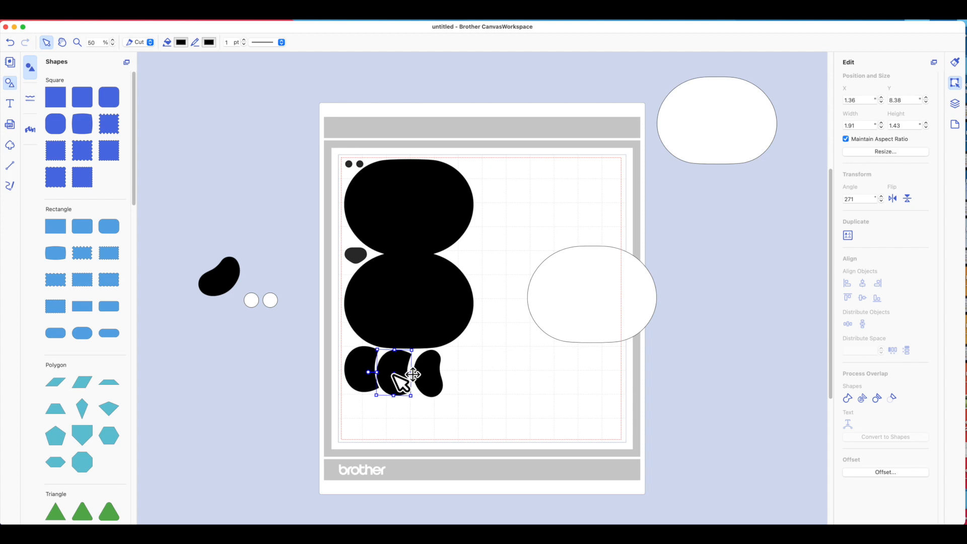
- Rotate the remaining eye patch to 134 degrees and place it at the end of the row below the black double face
{"action": "left_click", "coordinate": [225, 260]}
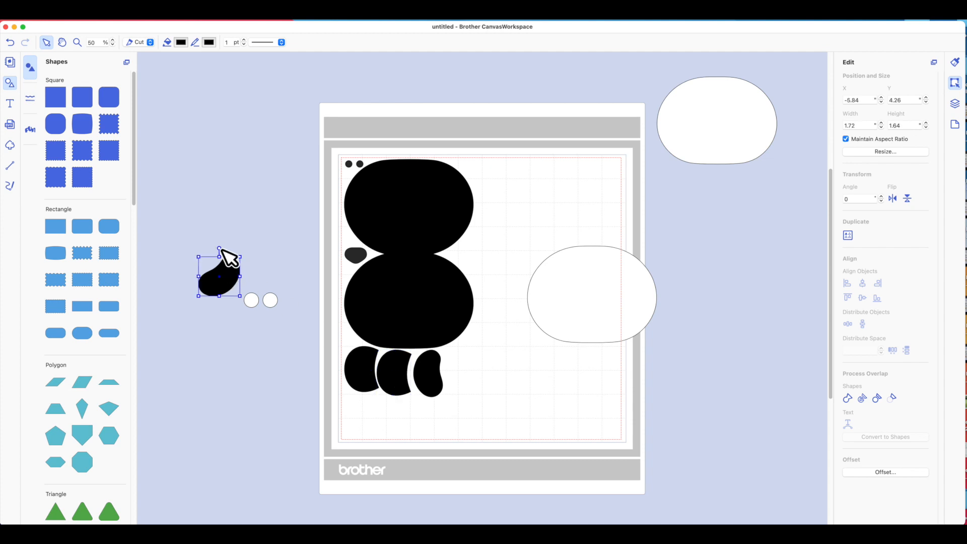
{"action": "left_click_drag", "start_coordinate": [221, 248], "coordinate": [458, 363]}
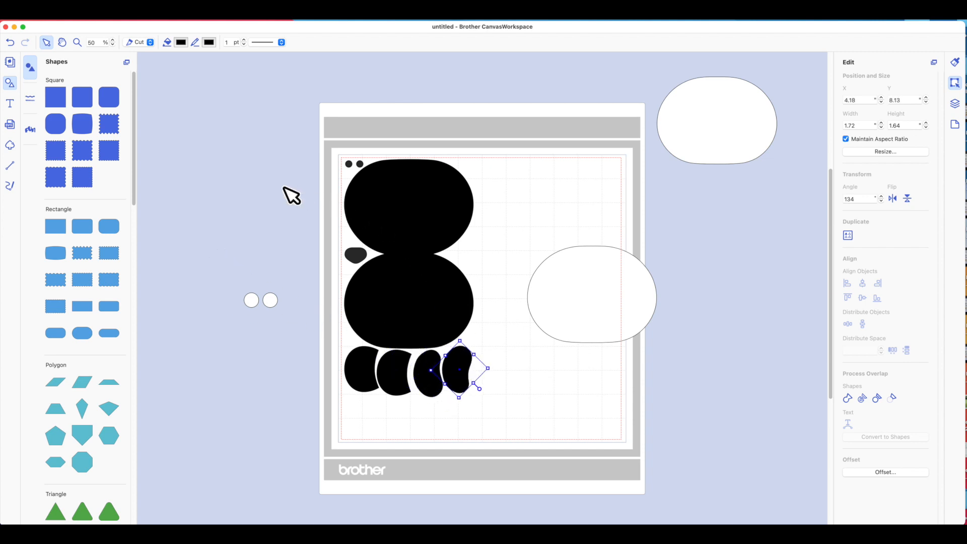
{"action": "left_click", "coordinate": [476, 437]}
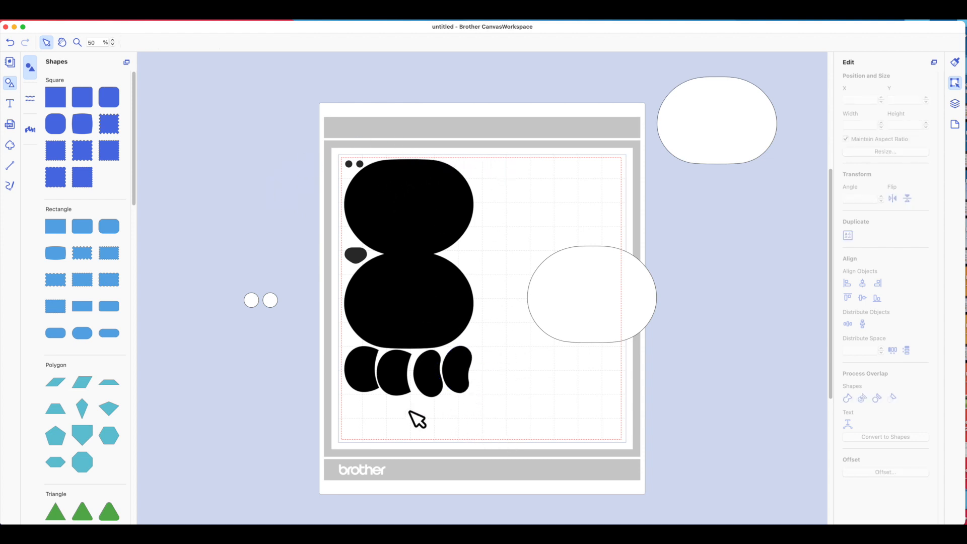
- Move the smaller white face into the mat's upper right corner and rotate it to 268 degrees
{"action": "left_click_drag", "start_coordinate": [683, 124], "coordinate": [547, 231]}
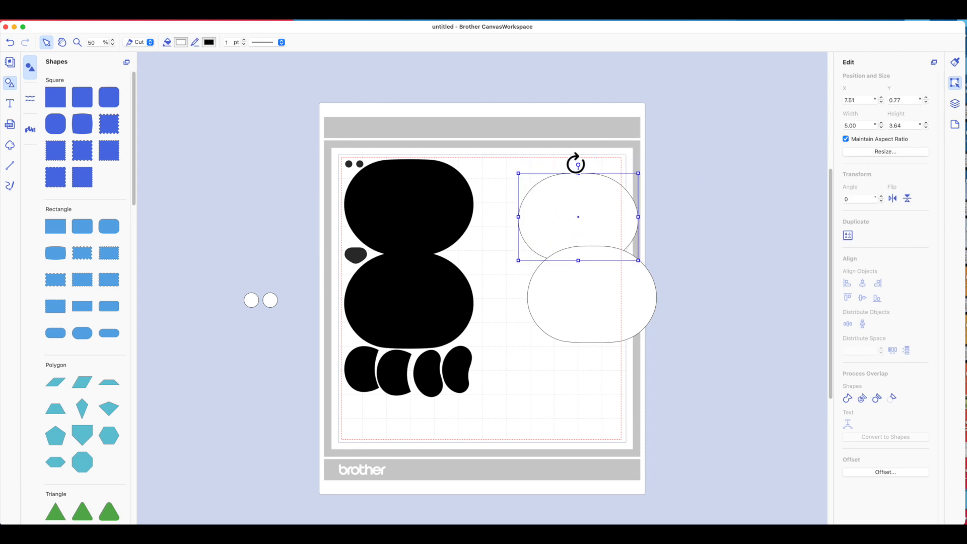
{"action": "left_click_drag", "start_coordinate": [556, 165], "coordinate": [516, 218]}
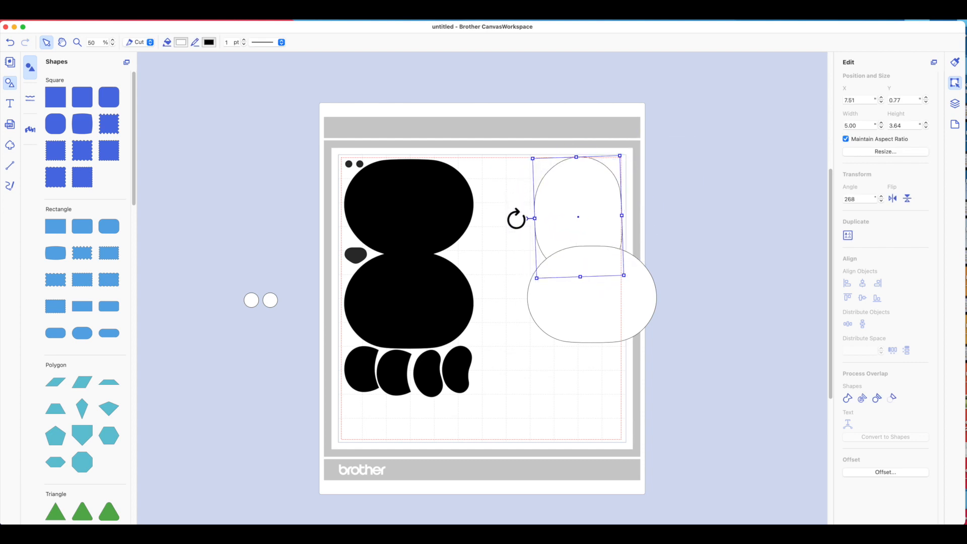
{"action": "left_click_drag", "start_coordinate": [568, 200], "coordinate": [569, 202]}
- Rotate the larger white face to 270 degrees and place it directly below the smaller white face
{"action": "left_click", "coordinate": [579, 307]}
{"action": "left_click_drag", "start_coordinate": [590, 236], "coordinate": [531, 295]}
{"action": "left_click_drag", "start_coordinate": [582, 271], "coordinate": [559, 322]}
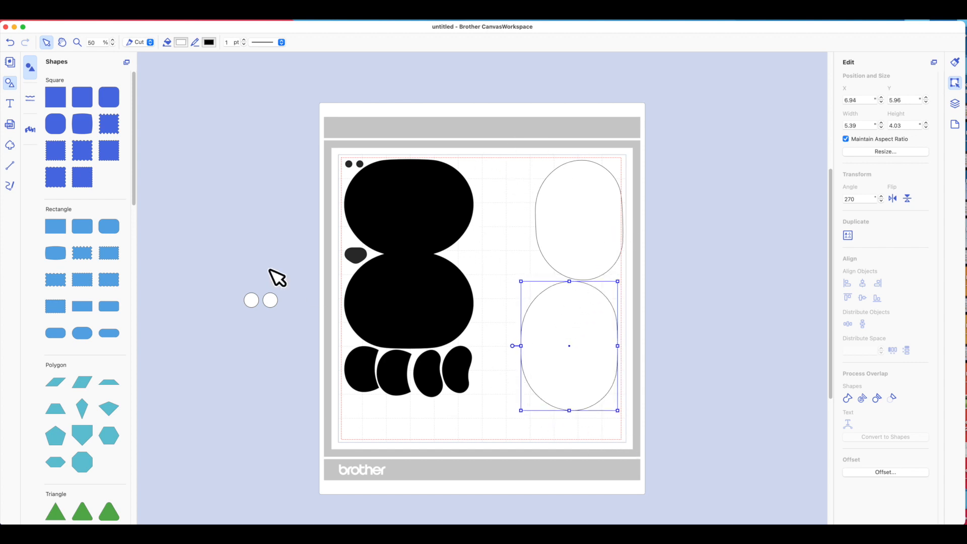
- Ungroup the two white eye circles and place one on each side of the gap between the two white faces
{"action": "left_click_drag", "start_coordinate": [209, 286], "coordinate": [270, 303]}
{"action": "right_click", "coordinate": [271, 303]}
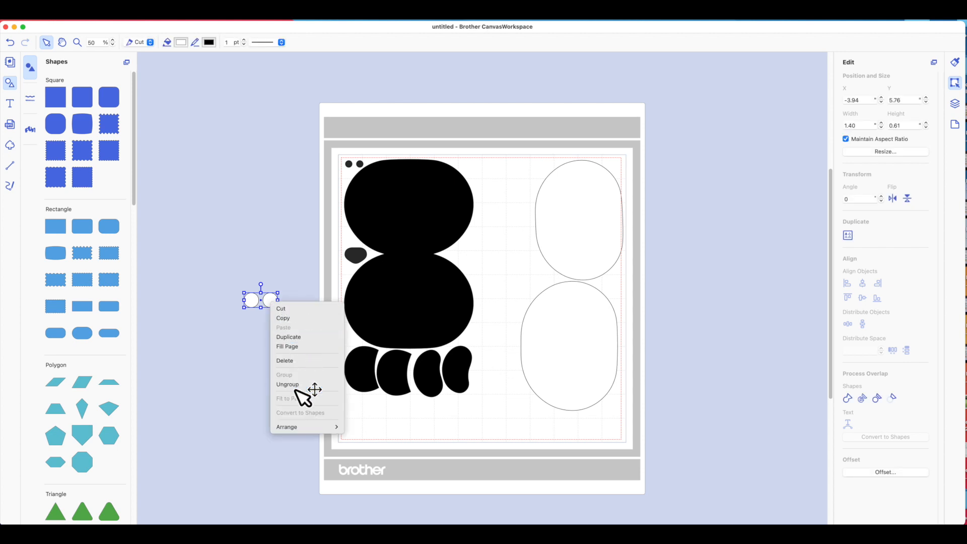
{"action": "left_click", "coordinate": [291, 248]}
{"action": "left_click", "coordinate": [278, 289]}
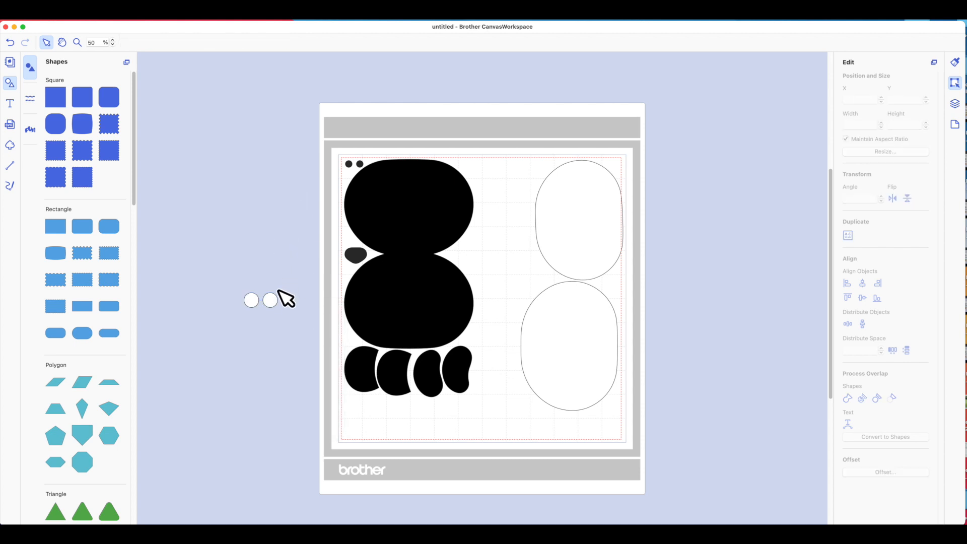
{"action": "left_click", "coordinate": [275, 301]}
{"action": "right_click", "coordinate": [276, 300]}
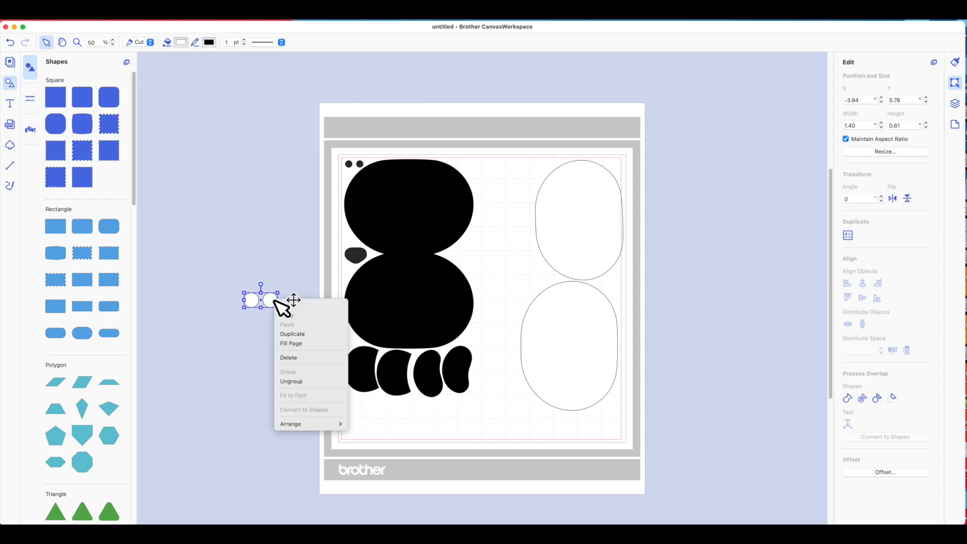
{"action": "left_click", "coordinate": [305, 383]}
{"action": "left_click", "coordinate": [292, 218]}
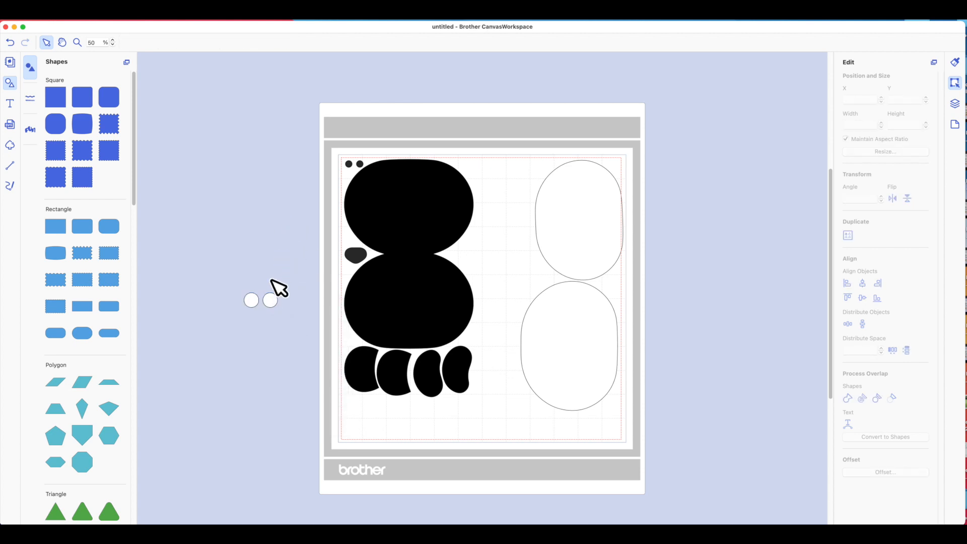
{"action": "left_click_drag", "start_coordinate": [273, 301], "coordinate": [544, 279]}
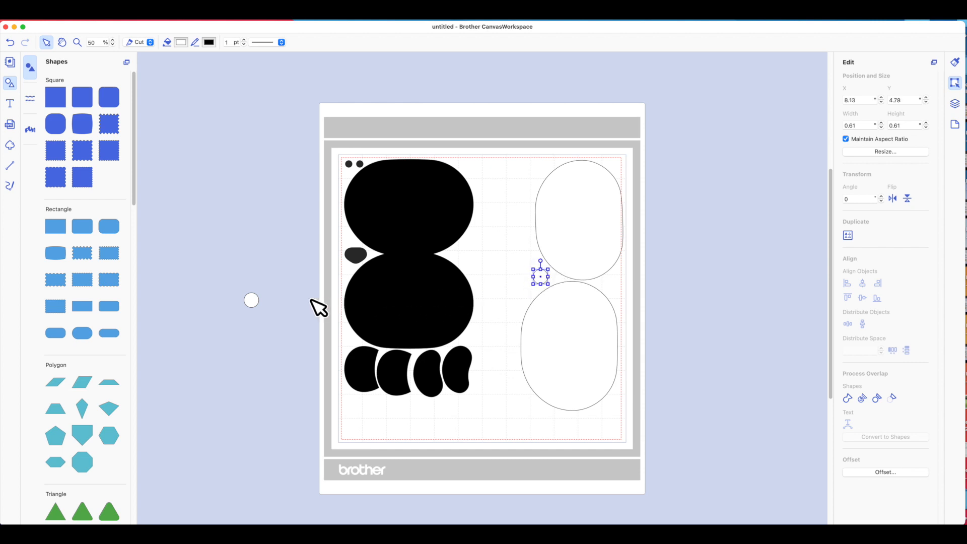
{"action": "left_click_drag", "start_coordinate": [245, 298], "coordinate": [608, 282]}
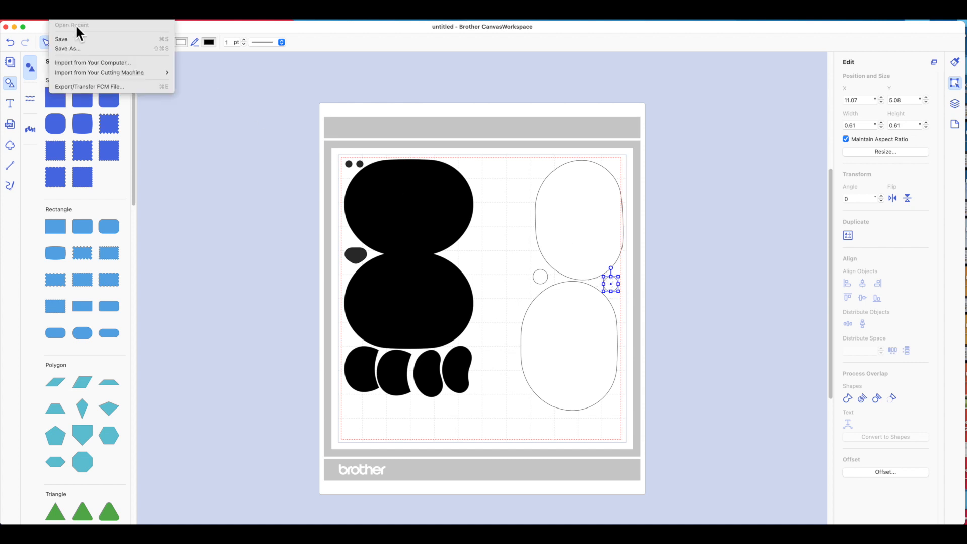
- Try to export the cutting file, and shift both white faces slightly left and down, inside the red dashed cutting boundary
{"action": "left_click", "coordinate": [96, 87]}
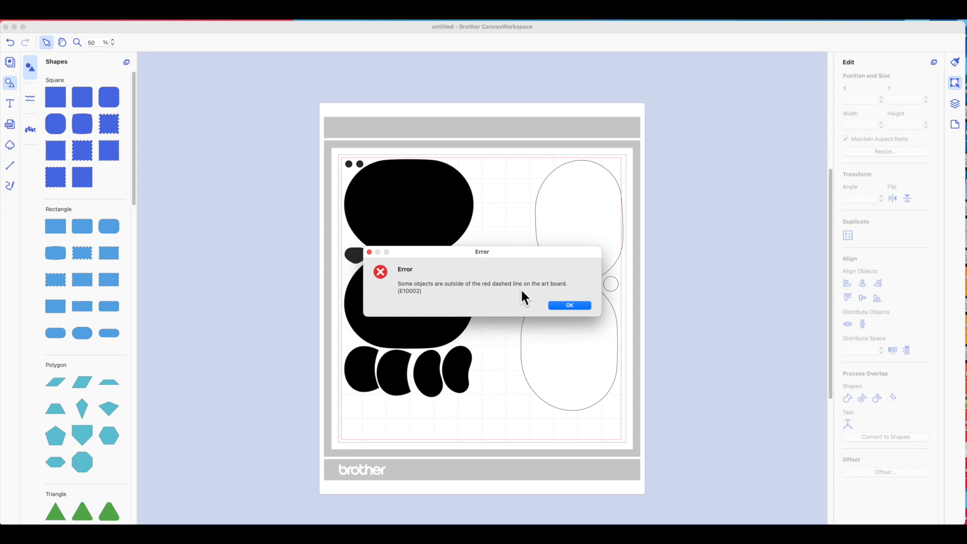
{"action": "left_click", "coordinate": [557, 305]}
{"action": "left_click", "coordinate": [586, 232]}
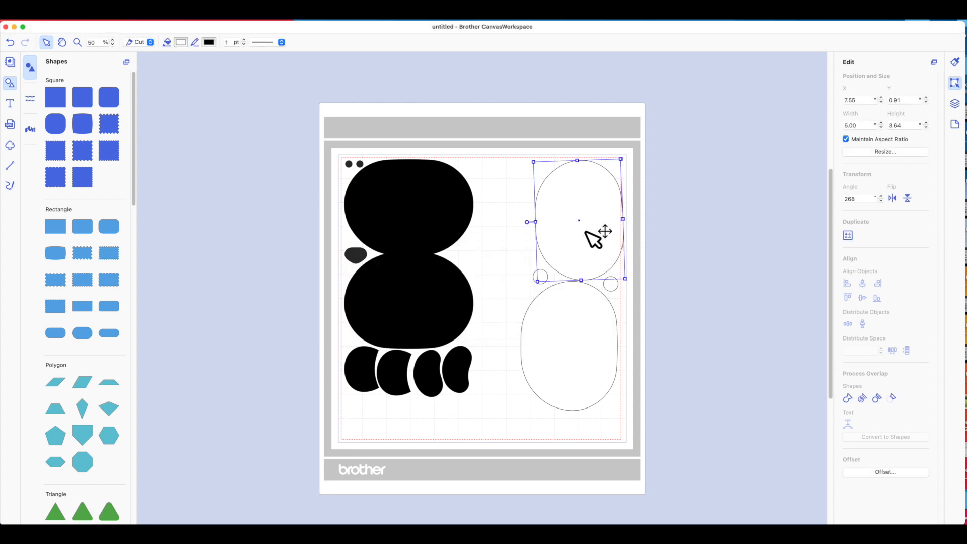
{"action": "left_click_drag", "start_coordinate": [585, 231], "coordinate": [581, 233]}
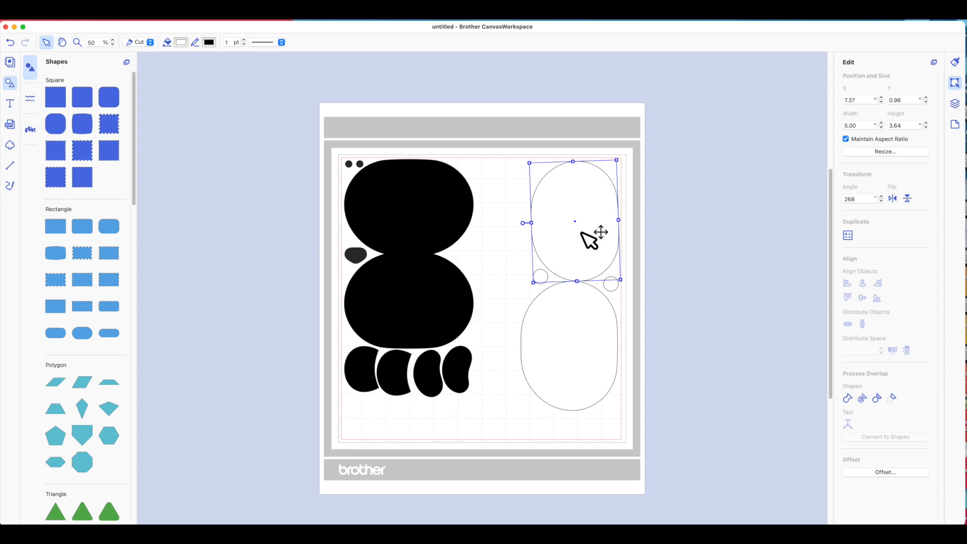
{"action": "left_click", "coordinate": [571, 333]}
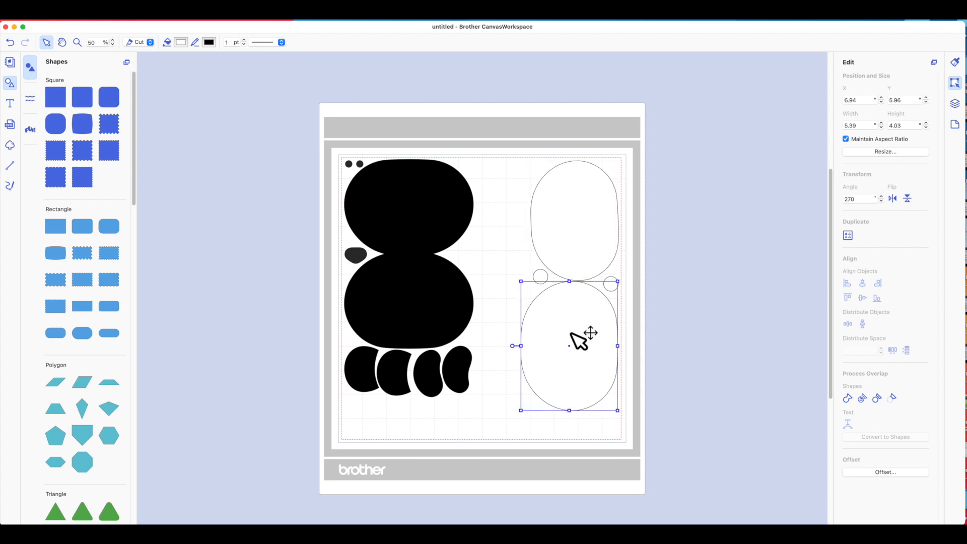
{"action": "left_click_drag", "start_coordinate": [570, 334], "coordinate": [570, 335]}
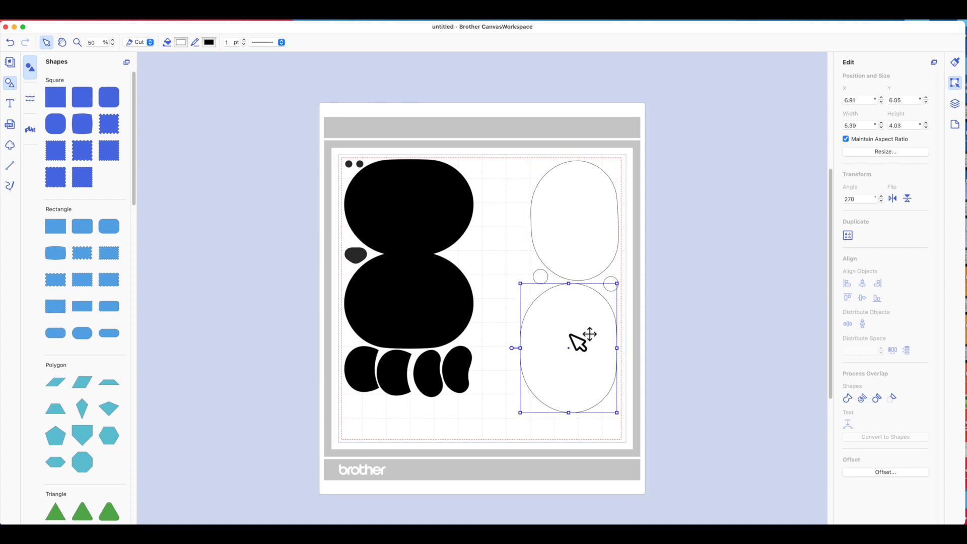
{"action": "left_click", "coordinate": [213, 169]}
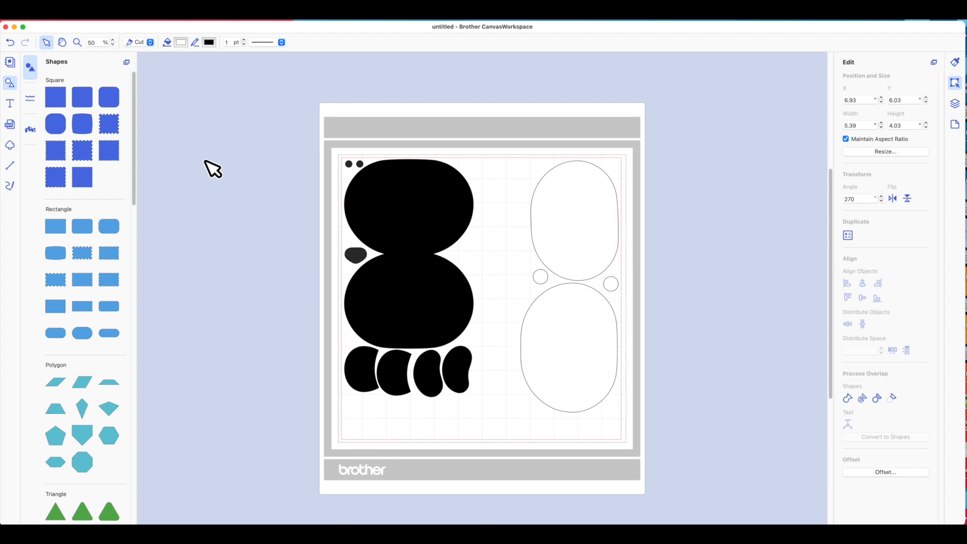
- Transfer the design as an FCM file to the cutting machine via the Internet
{"action": "left_click", "coordinate": [59, 15]}
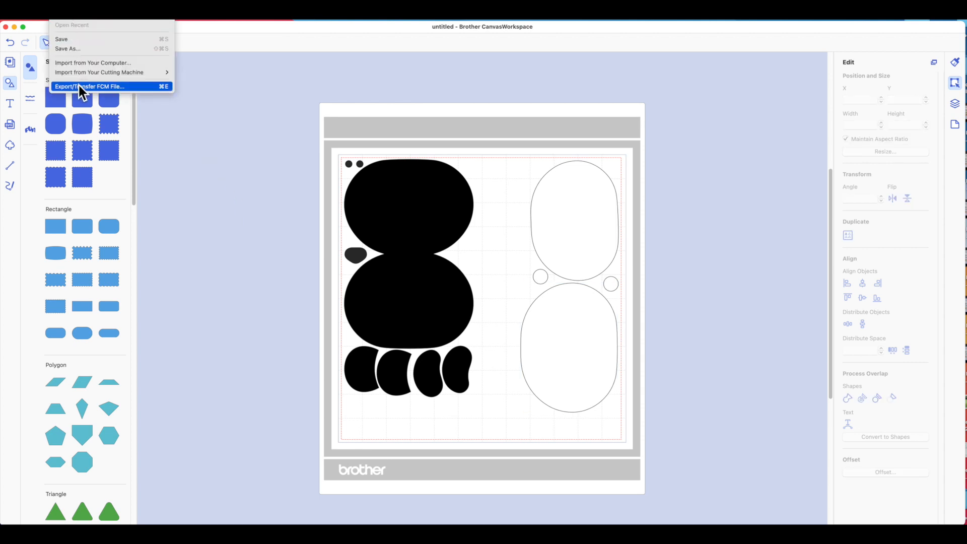
{"action": "left_click", "coordinate": [79, 85]}
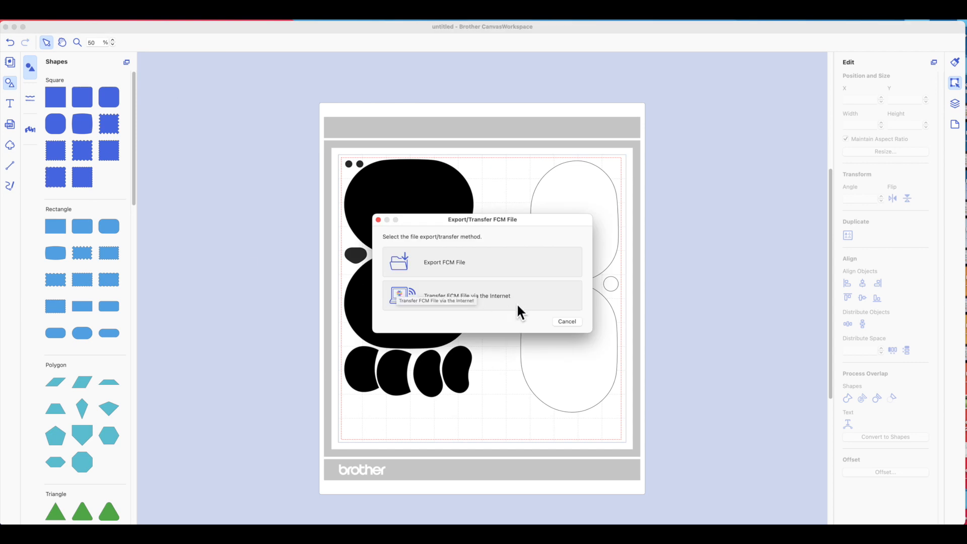
{"action": "left_click", "coordinate": [519, 296]}
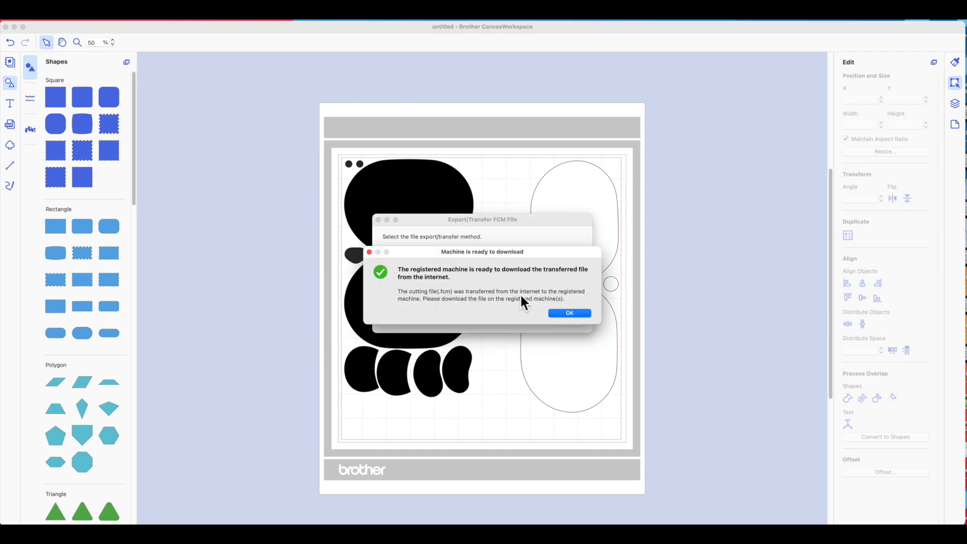